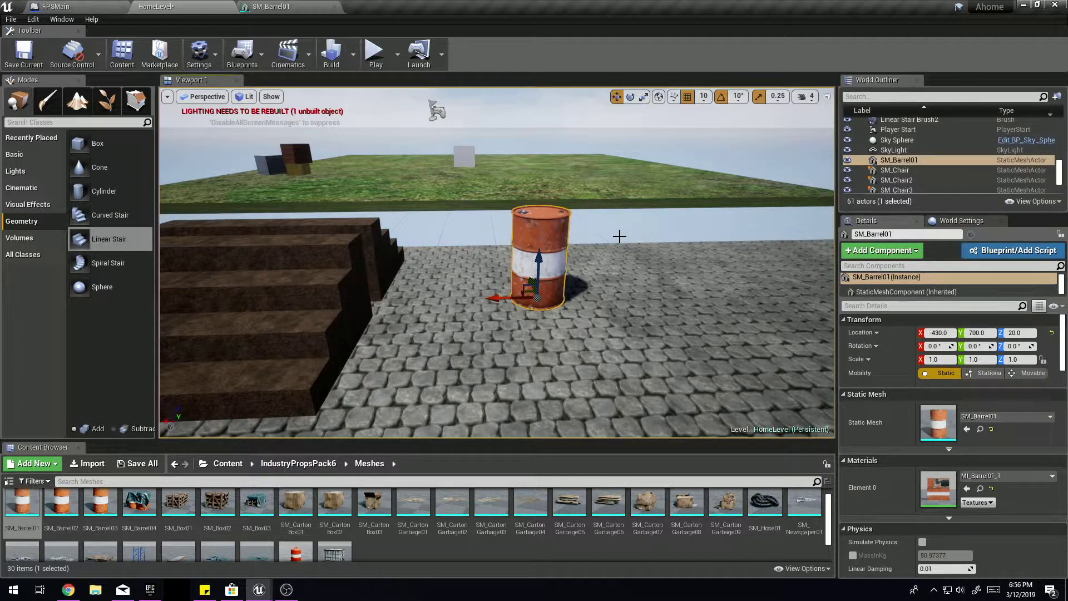
# Temporarily move the pivot of the selected SM_Barrel01 actor straight up from its base to the white band.
pyautogui.moveTo(620, 237)
pyautogui.mouseDown(button='right')
pyautogui.moveTo(659, 264)
pyautogui.moveTo(659, 237)
pyautogui.moveTo(619, 236)
pyautogui.mouseUp(button='right')
pyautogui.press('w')
pyautogui.press('s')
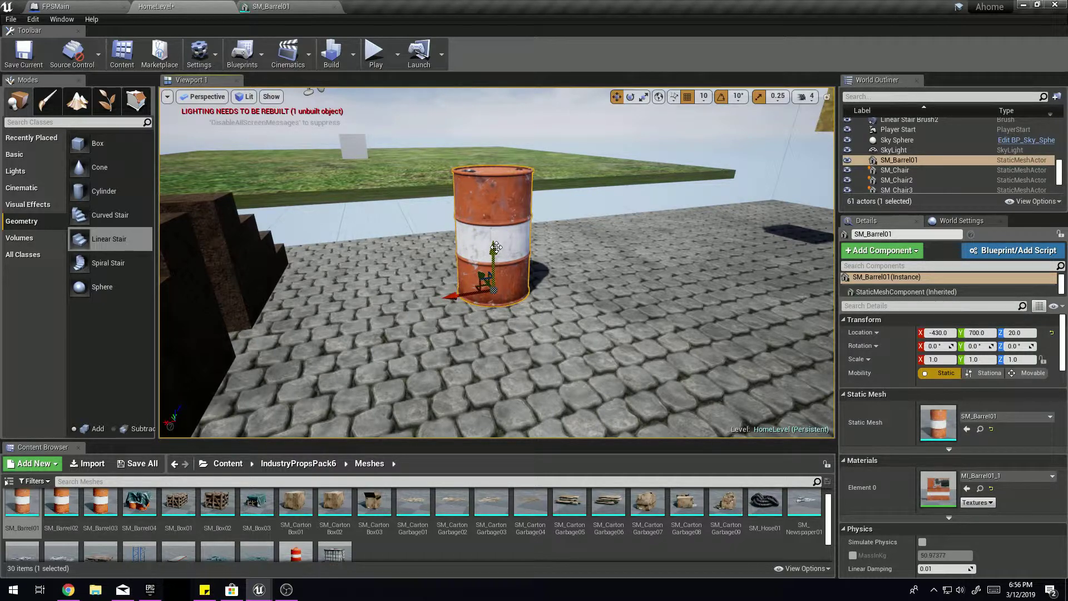
pyautogui.moveTo(517, 214); pyautogui.dragTo(480, 245, button='right')
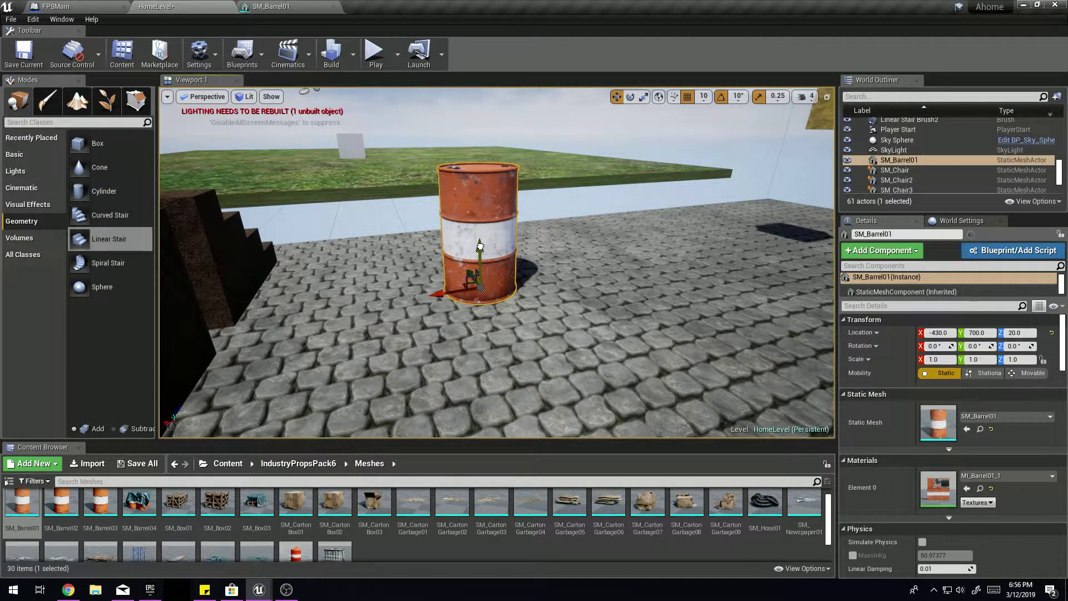
pyautogui.moveTo(480, 246); pyautogui.dragTo(480, 194, button='middle')
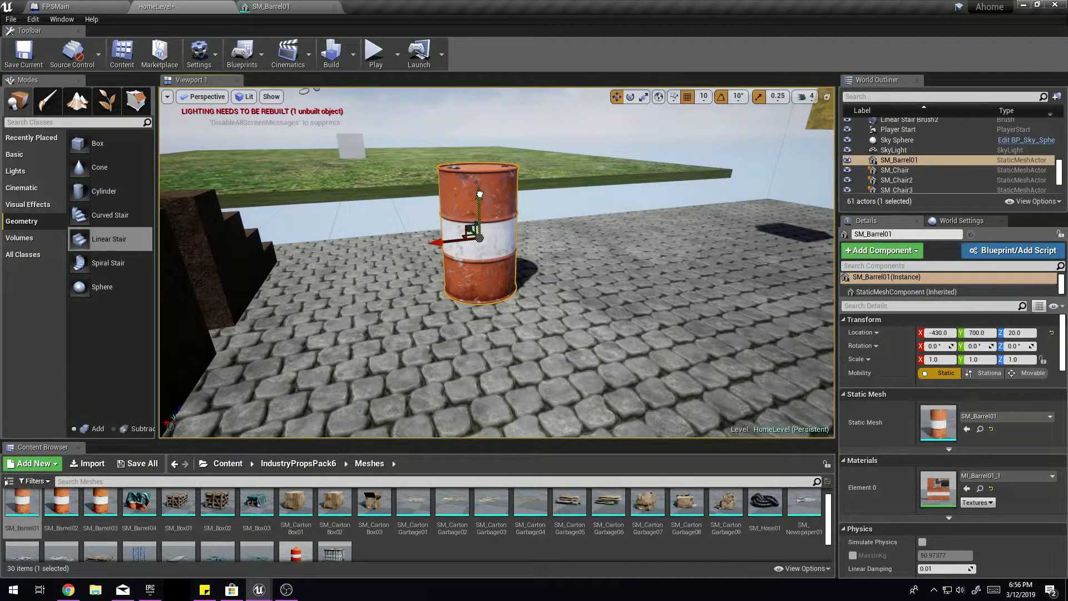
# Try moving the barrel along its Y axis with the raised pivot and undo the move.
pyautogui.moveTo(479, 196); pyautogui.dragTo(497, 184, button='right')
pyautogui.press('w')
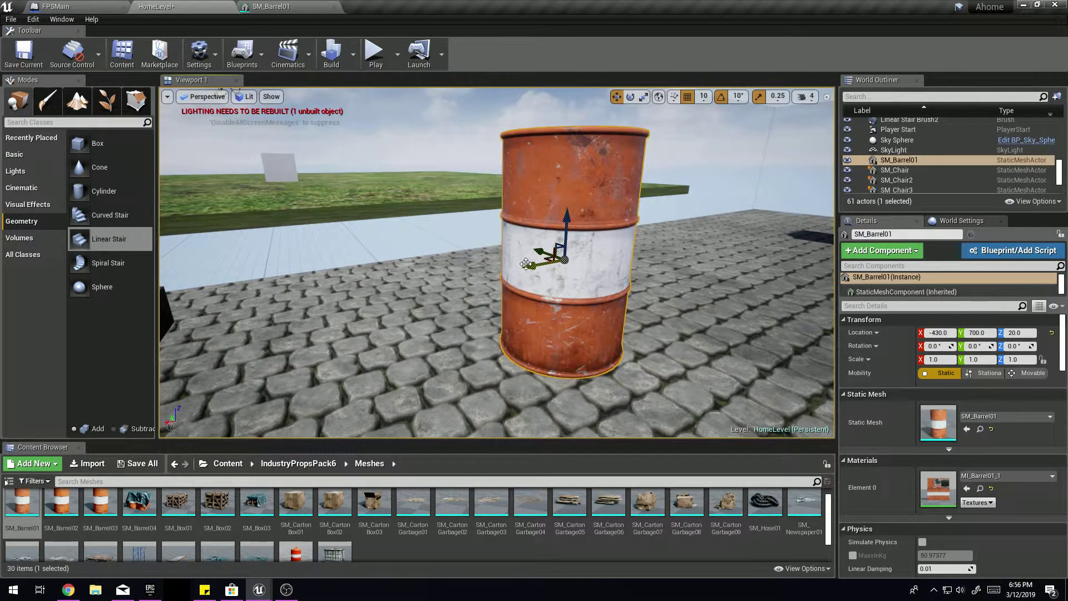
pyautogui.moveTo(526, 263); pyautogui.dragTo(606, 250)
pyautogui.hotkey('ctrl', 'z')
# Deselect the barrel and select it again to check whether the temporary pivot persists.
pyautogui.press('w')
pyautogui.moveTo(546, 196); pyautogui.dragTo(567, 195, button='right')
pyautogui.press('s')
pyautogui.click(572, 144)
pyautogui.click(496, 282)
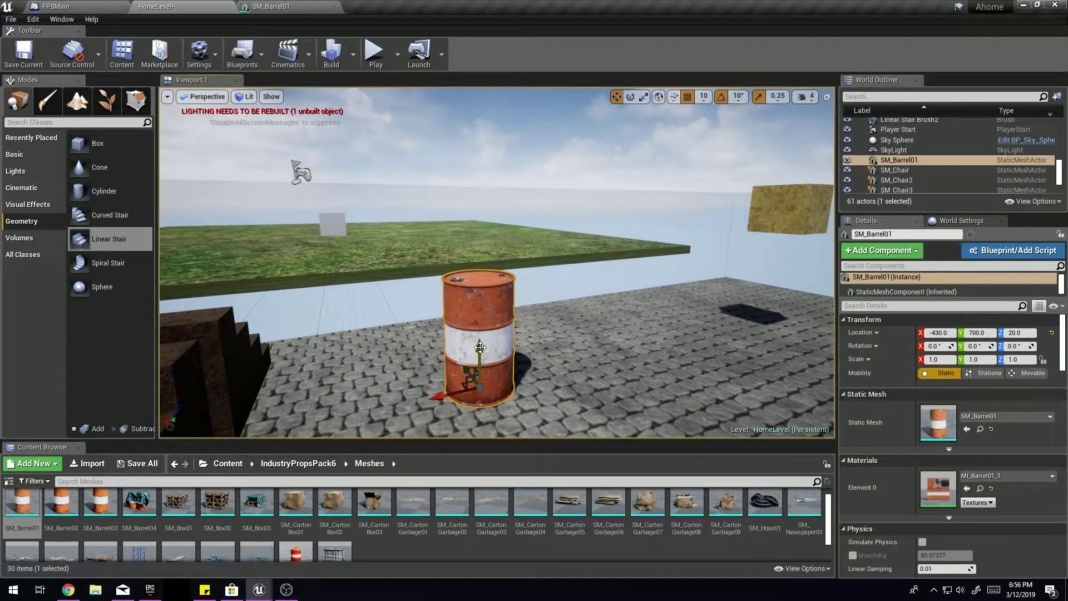
# Move the barrel's pivot up to its white band and save that position with Set as Pivot Offset.
pyautogui.moveTo(479, 342); pyautogui.dragTo(480, 303, button='middle')
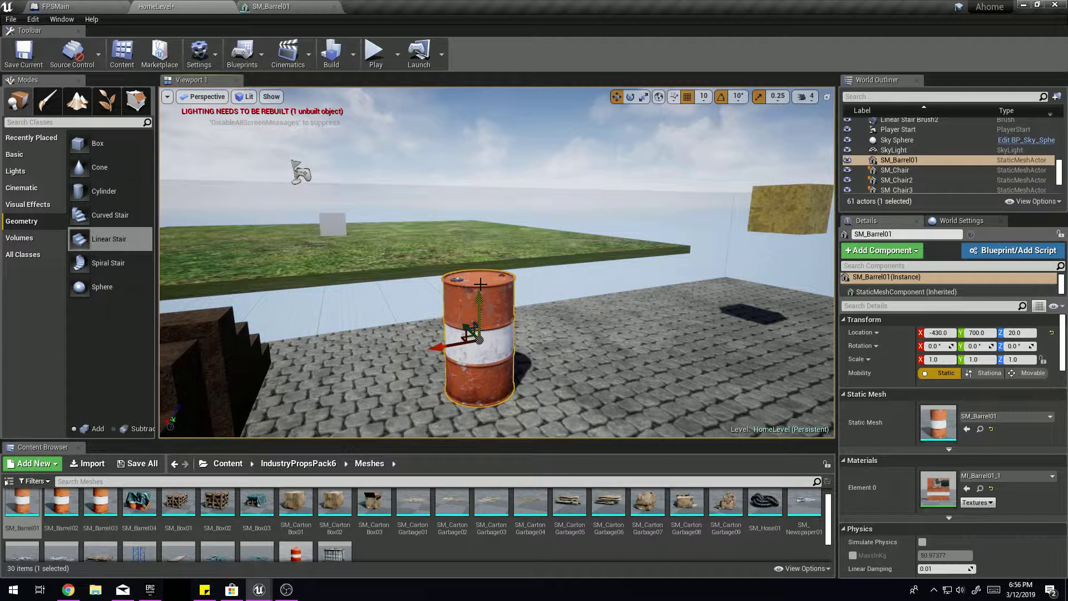
pyautogui.rightClick(481, 339)
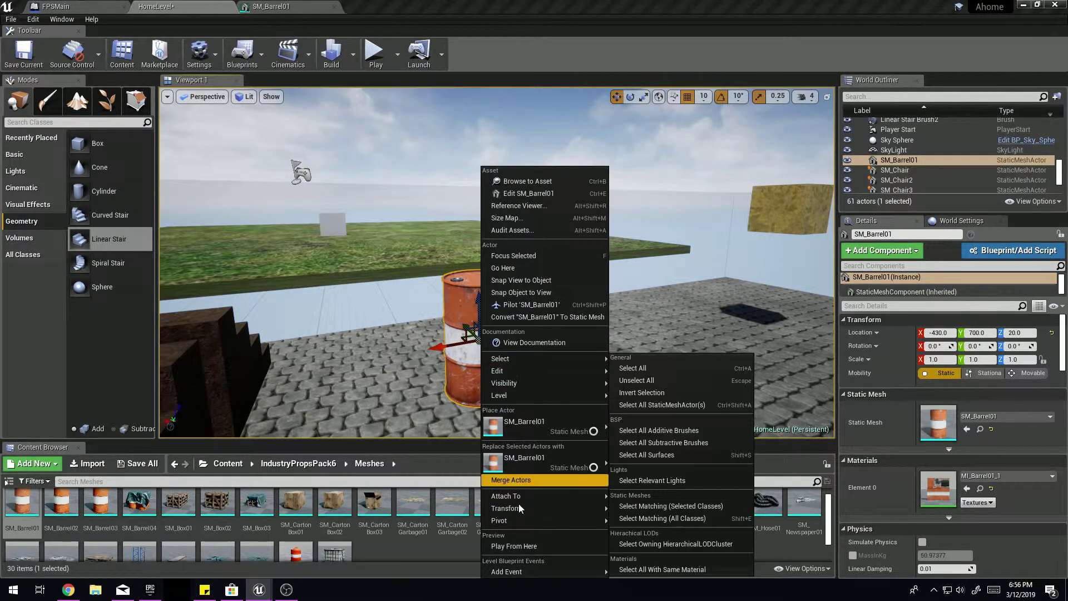
pyautogui.moveTo(518, 522)
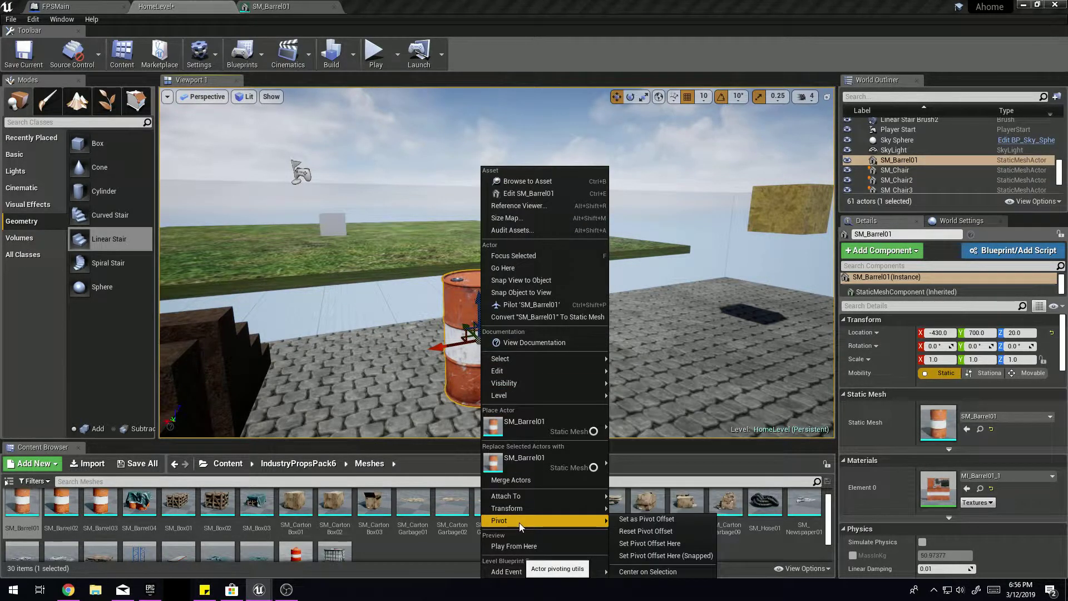
pyautogui.click(678, 518)
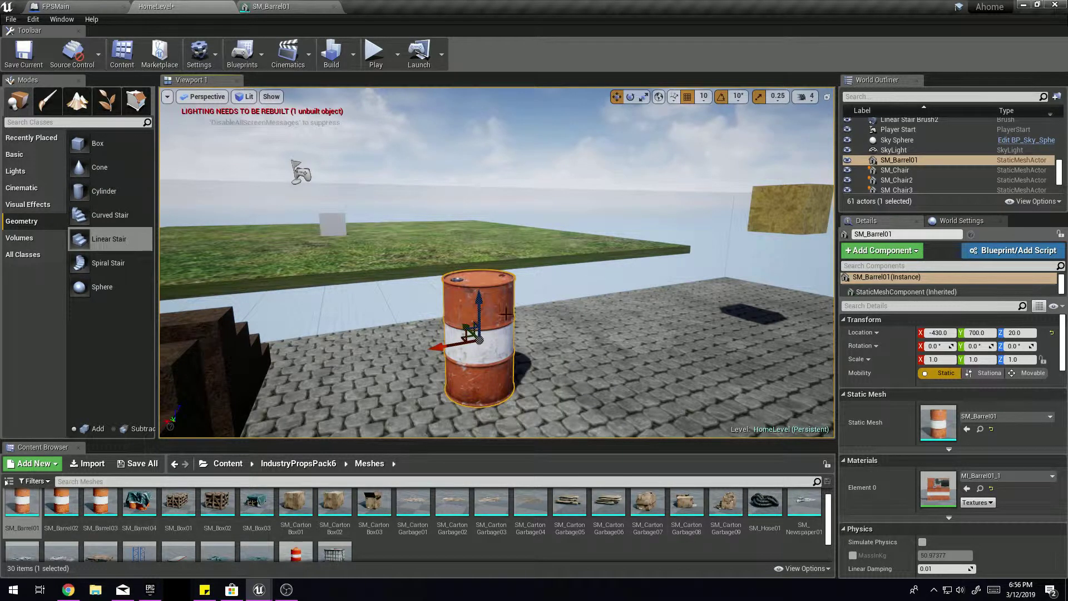
# Check the saved pivot offset by deselecting and reselecting the barrel in the level.
pyautogui.press('f')
pyautogui.moveTo(511, 348); pyautogui.dragTo(509, 311, button='right')
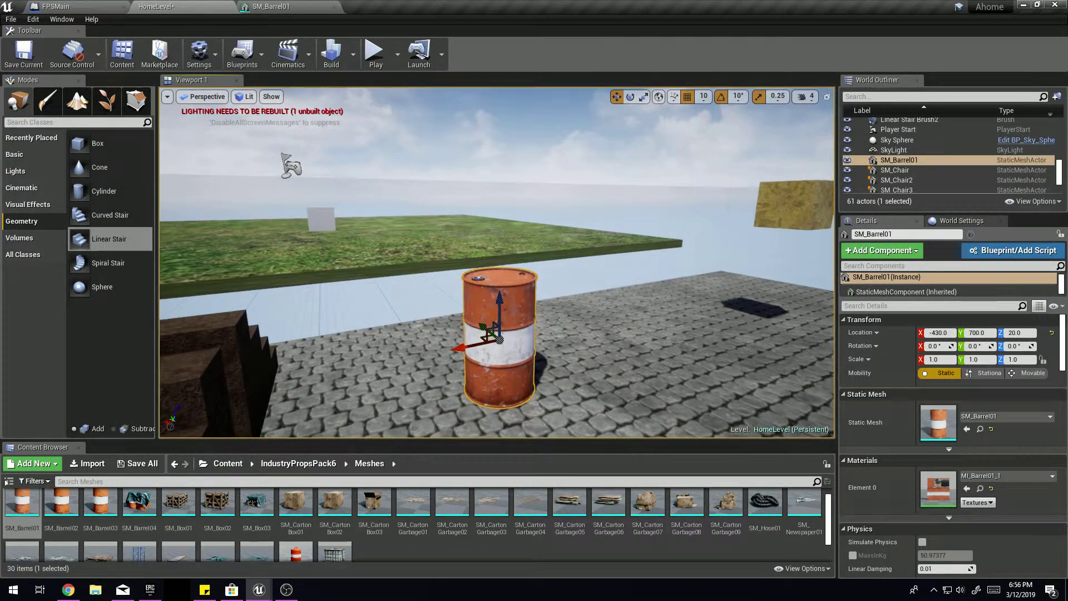
pyautogui.click(573, 278)
pyautogui.click(511, 347)
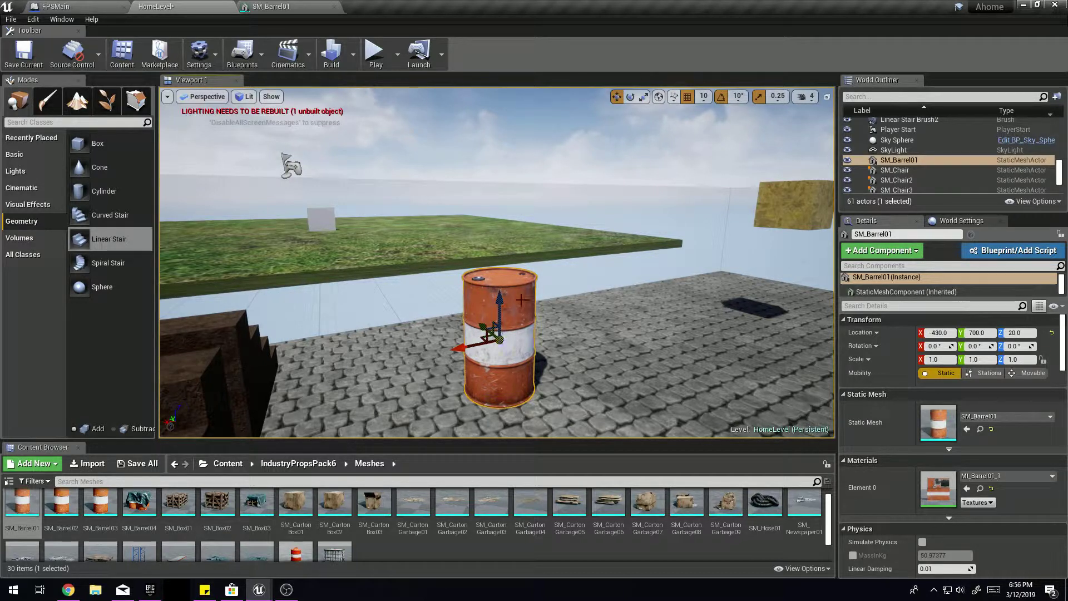
pyautogui.moveTo(531, 292); pyautogui.dragTo(524, 337, button='right')
# Place two test copies of the SM_Barrel01 mesh on the stone floor to check their pivots, and delete both.
pyautogui.moveTo(30, 507)
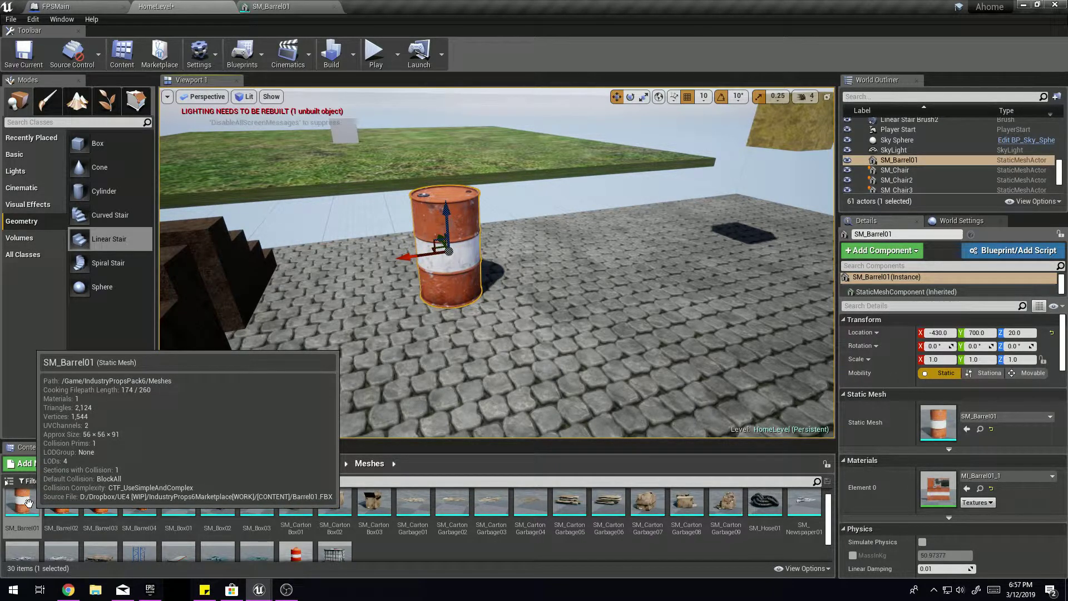
pyautogui.moveTo(30, 500); pyautogui.dragTo(596, 296)
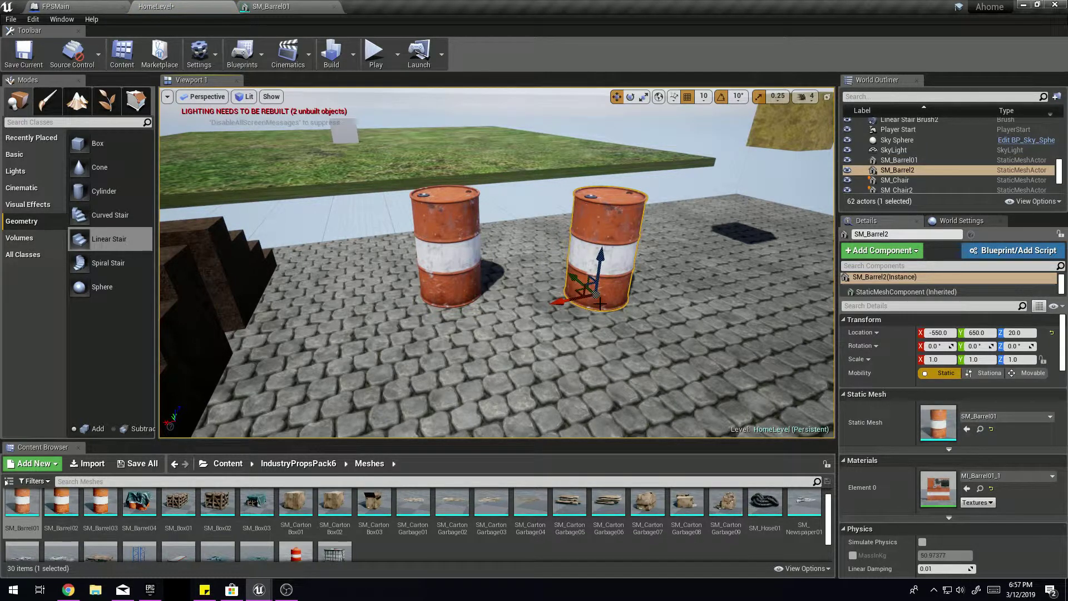
pyautogui.moveTo(22, 503); pyautogui.dragTo(481, 347)
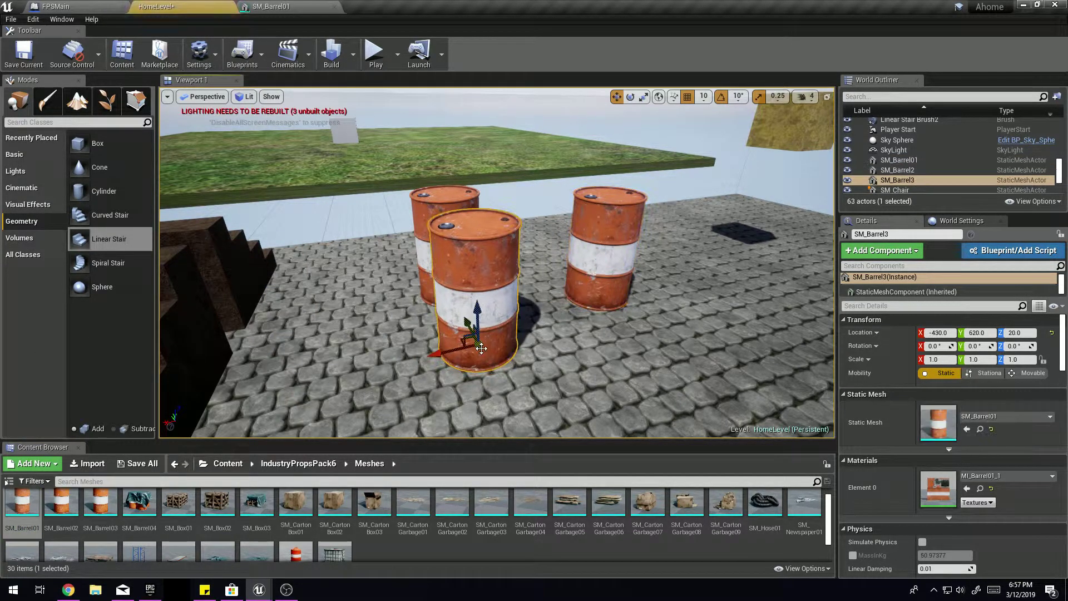
pyautogui.press('Delete')
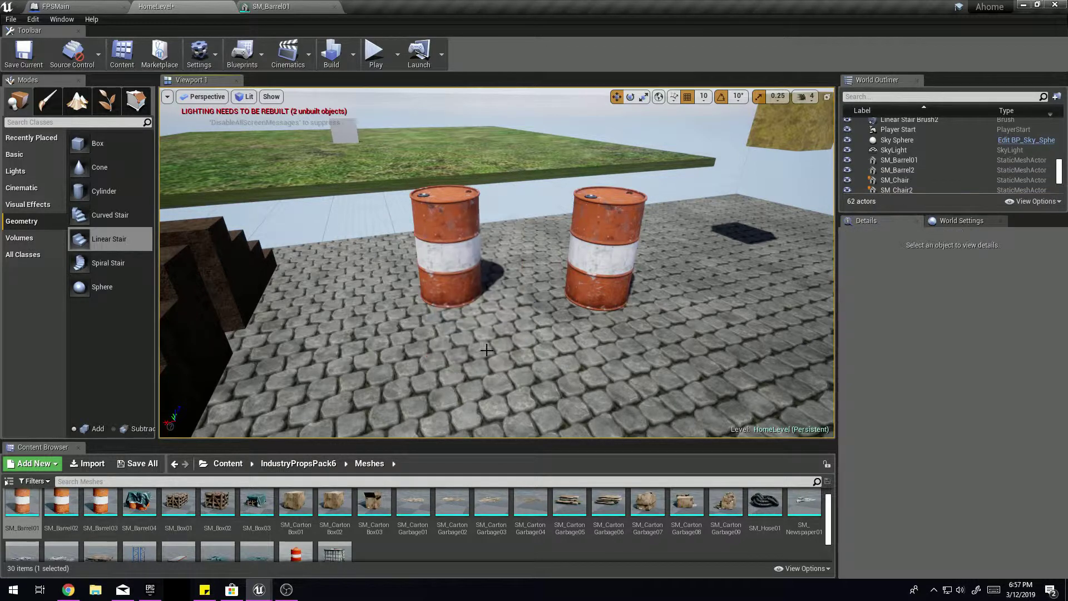
pyautogui.click(612, 250)
pyautogui.press('Delete')
pyautogui.click(448, 244)
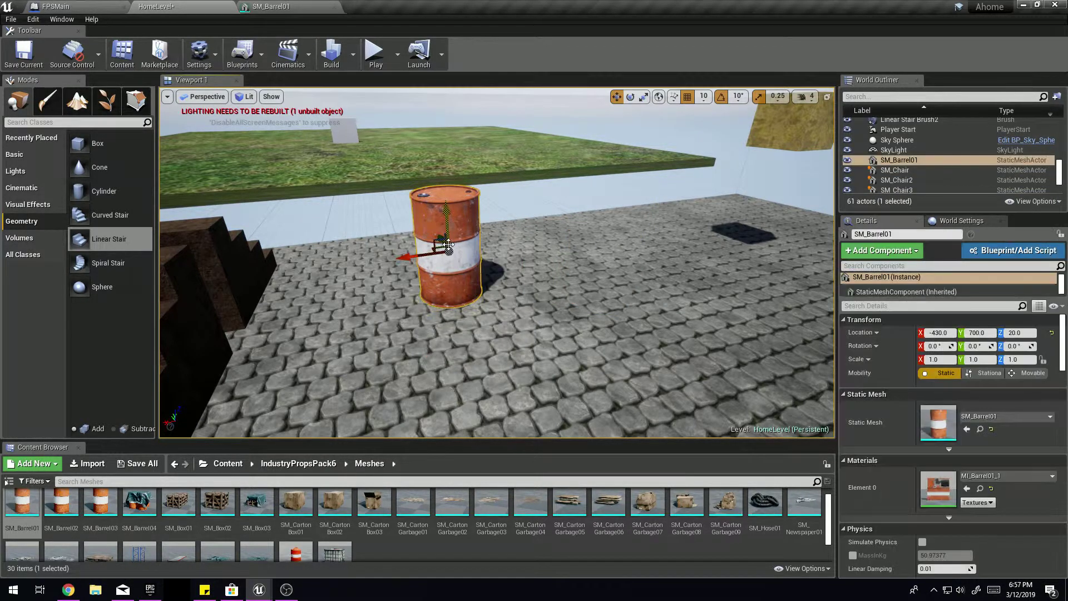
pyautogui.rightClick(461, 220)
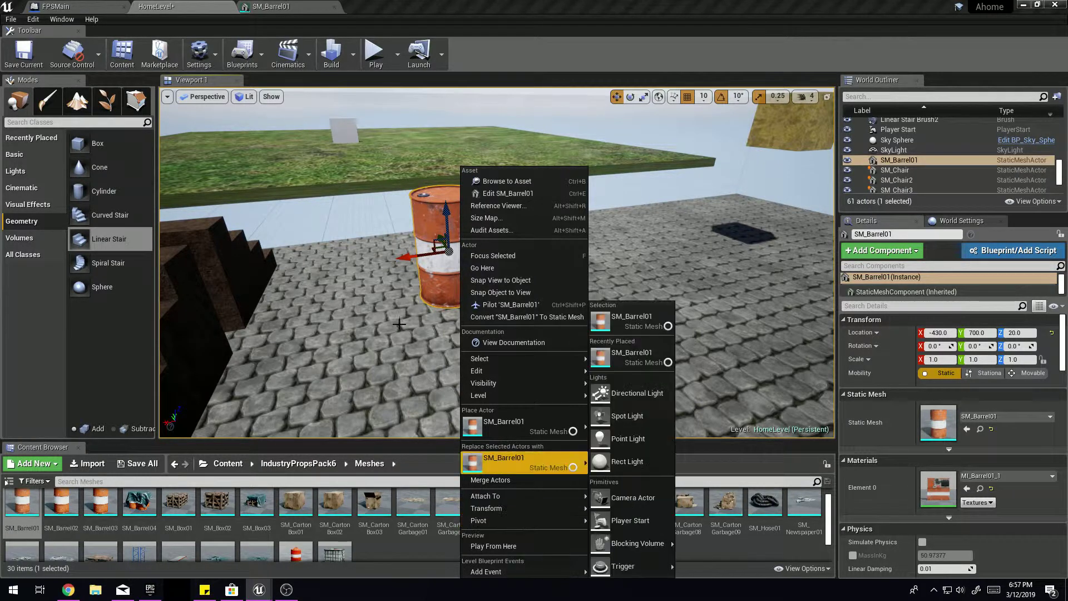
pyautogui.click(523, 460)
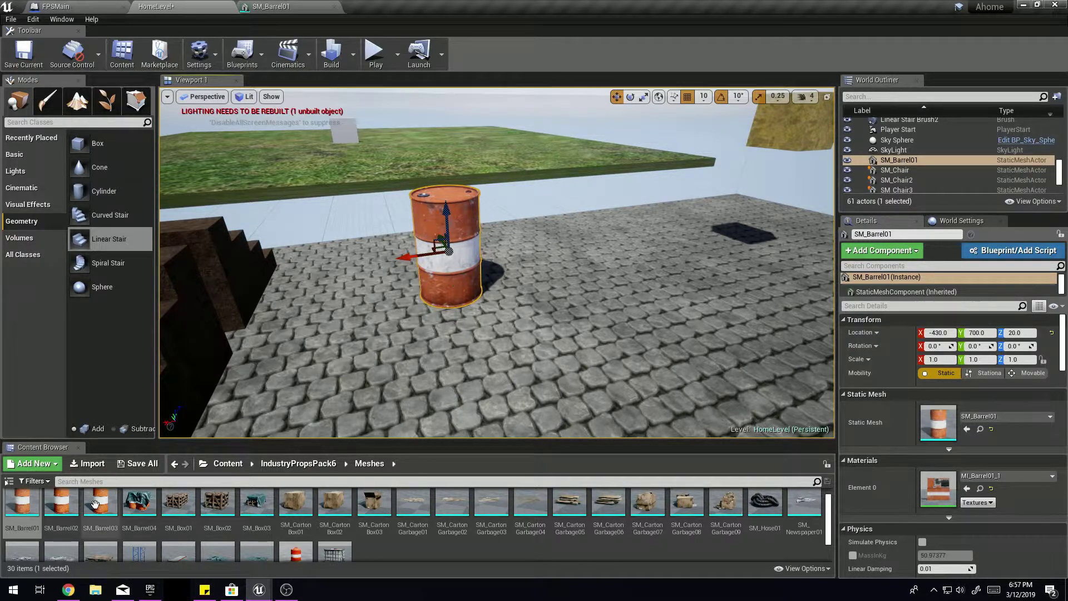
# Place two more SM_Barrel01 copies, compare their pivots with the original barrel, and delete the copies.
pyautogui.moveTo(101, 504); pyautogui.dragTo(590, 288)
pyautogui.moveTo(19, 515); pyautogui.dragTo(578, 334)
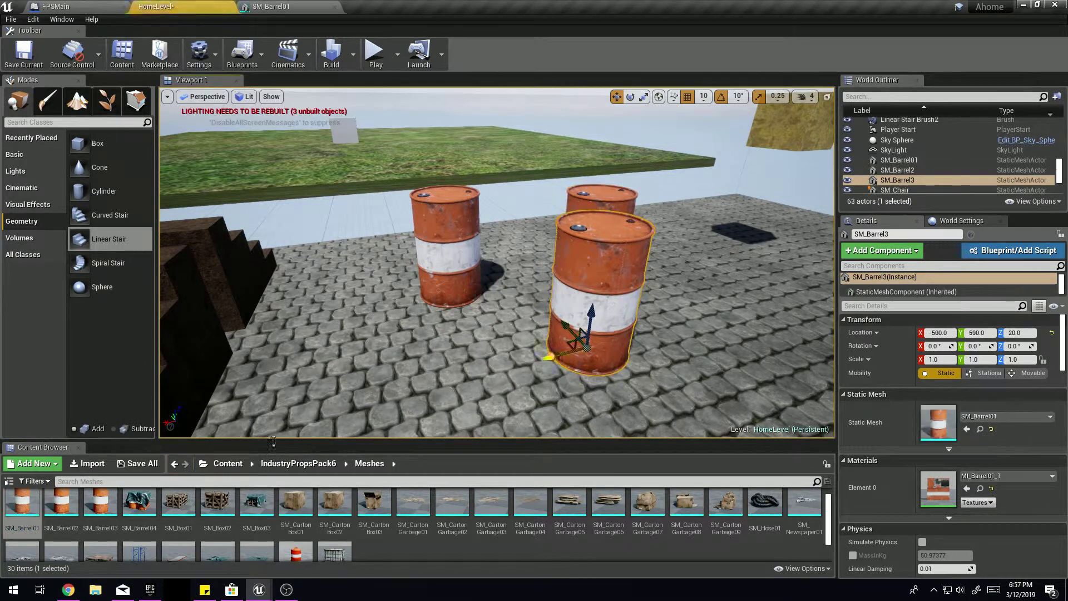
pyautogui.click(453, 243)
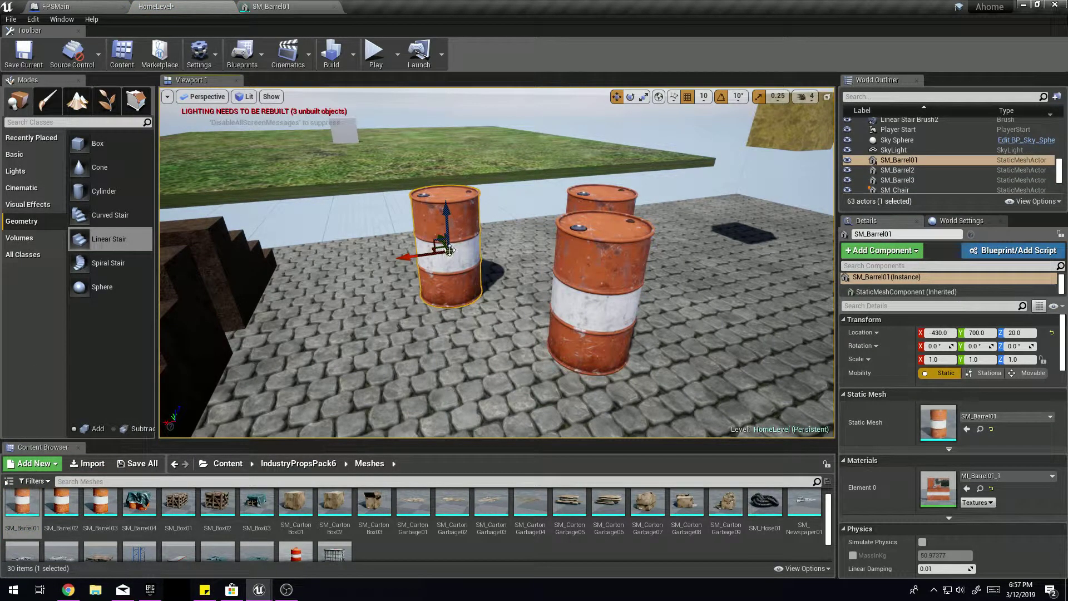
pyautogui.click(589, 230)
pyautogui.press('Delete')
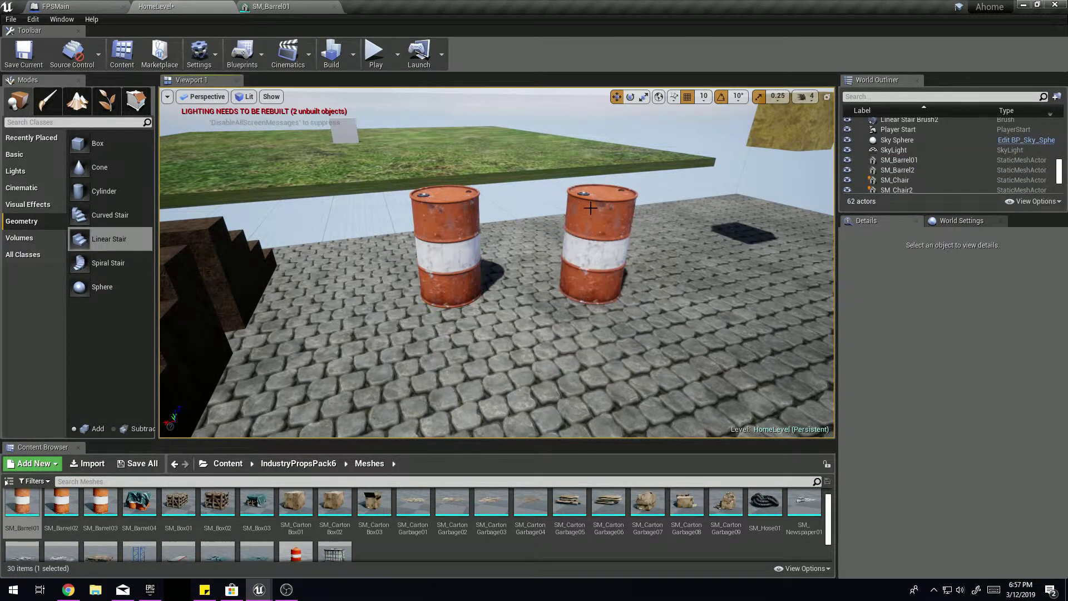
pyautogui.click(589, 231)
pyautogui.press('Delete')
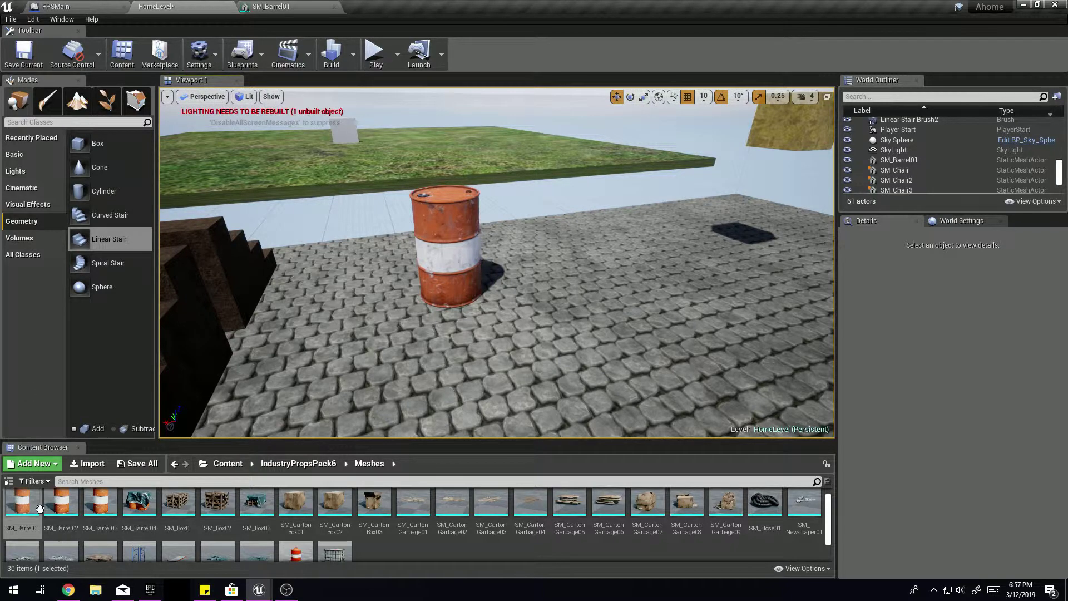
# Open the SM_Barrel01 mesh asset in the Static Mesh Editor and toggle its pivot display off and on.
pyautogui.doubleClick(22, 504)
pyautogui.scroll(-5, 325, 156)
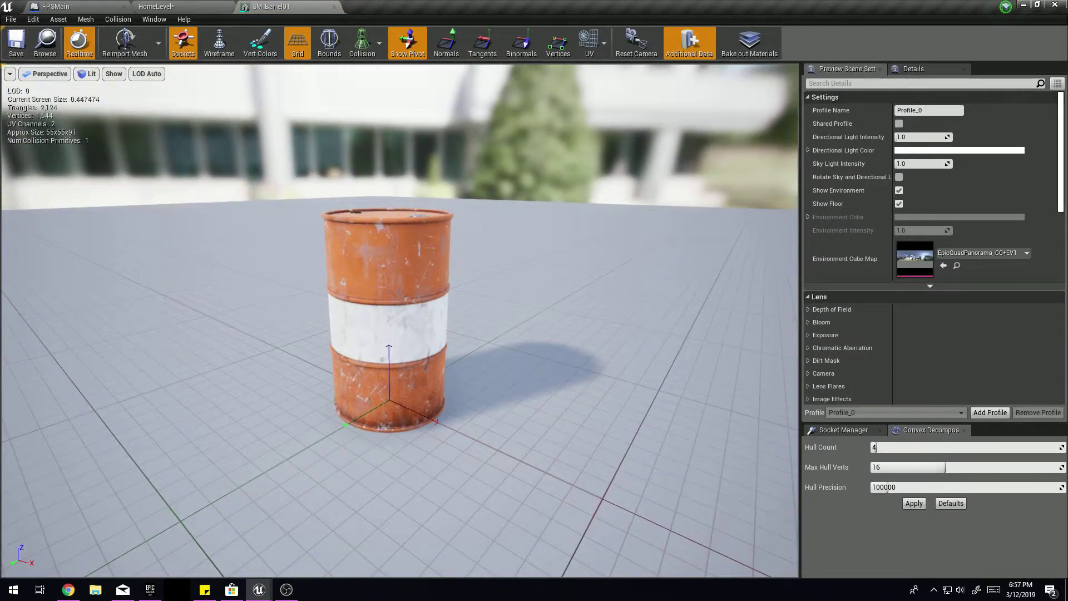
pyautogui.moveTo(356, 100); pyautogui.dragTo(361, 93, button='right')
pyautogui.click(407, 43)
pyautogui.click(412, 51)
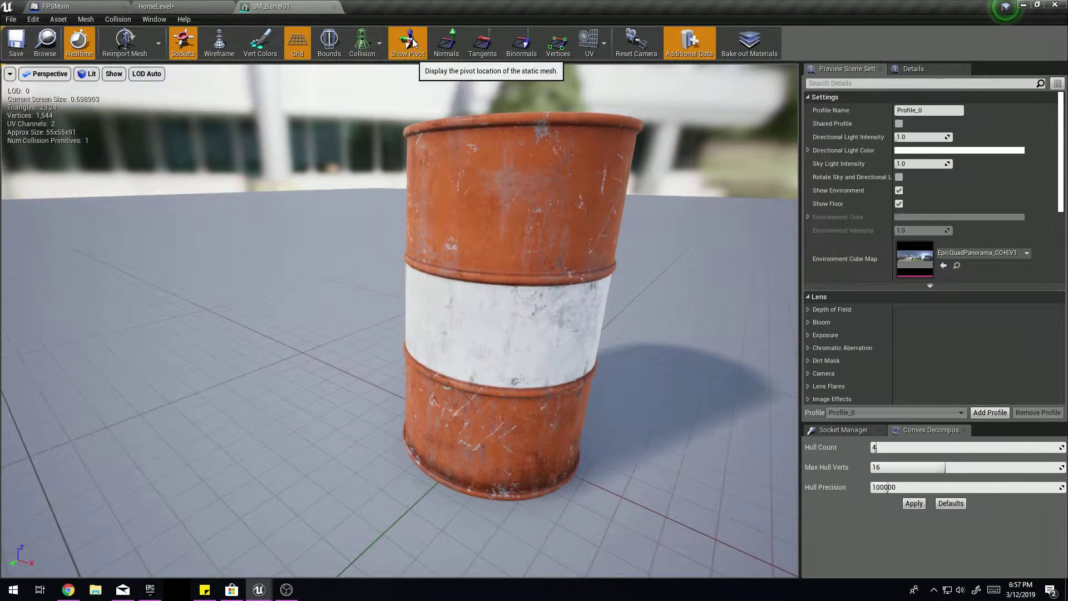
# Examine the pivot location in the barrel mesh up close from different sides and from farther away.
pyautogui.moveTo(574, 466)
pyautogui.mouseDown(button='right')
pyautogui.moveTo(578, 500)
pyautogui.moveTo(548, 472)
pyautogui.moveTo(573, 462)
pyautogui.mouseUp(button='right')
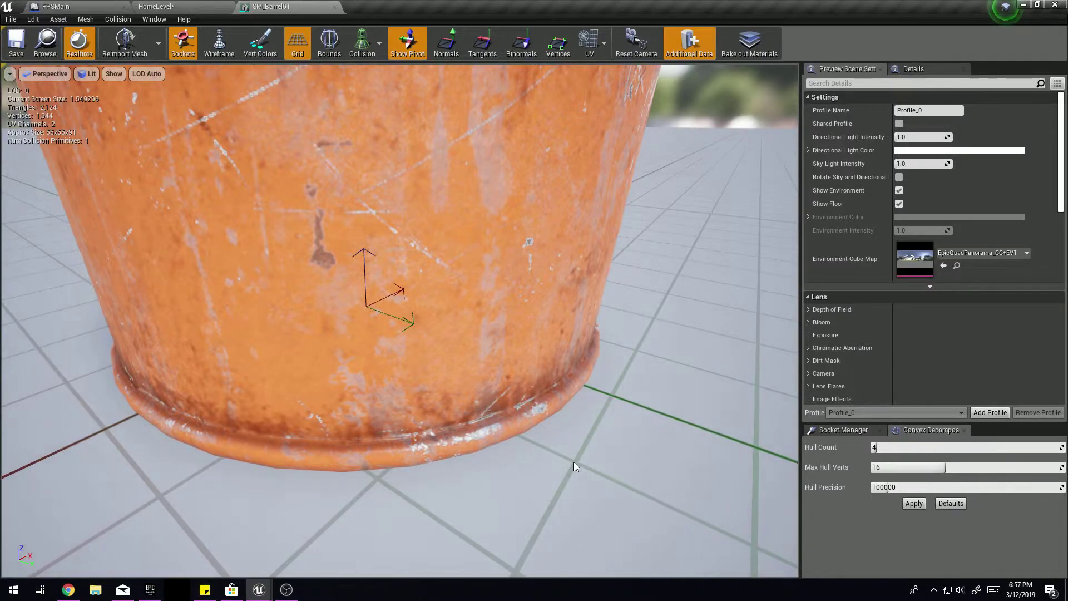
pyautogui.moveTo(572, 461); pyautogui.dragTo(519, 456)
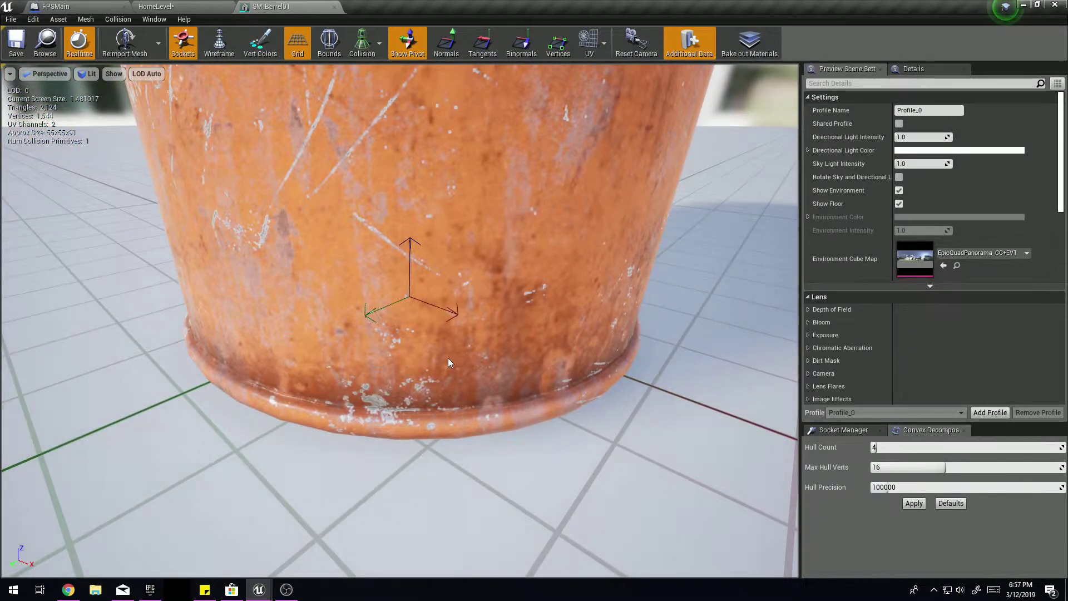
pyautogui.moveTo(443, 362); pyautogui.dragTo(435, 356, button='right')
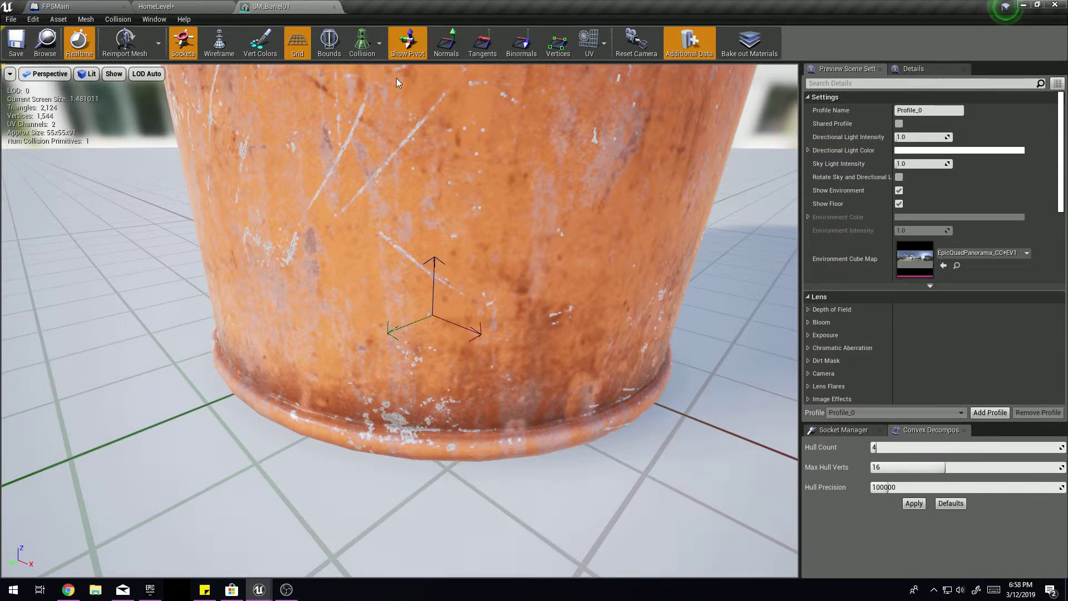
pyautogui.moveTo(396, 78); pyautogui.dragTo(402, 133, button='right')
pyautogui.press('s')
pyautogui.press('s')
pyautogui.moveTo(348, 164)
pyautogui.mouseDown(button='right')
pyautogui.moveTo(348, 100)
pyautogui.moveTo(348, 165)
pyautogui.mouseUp(button='right')
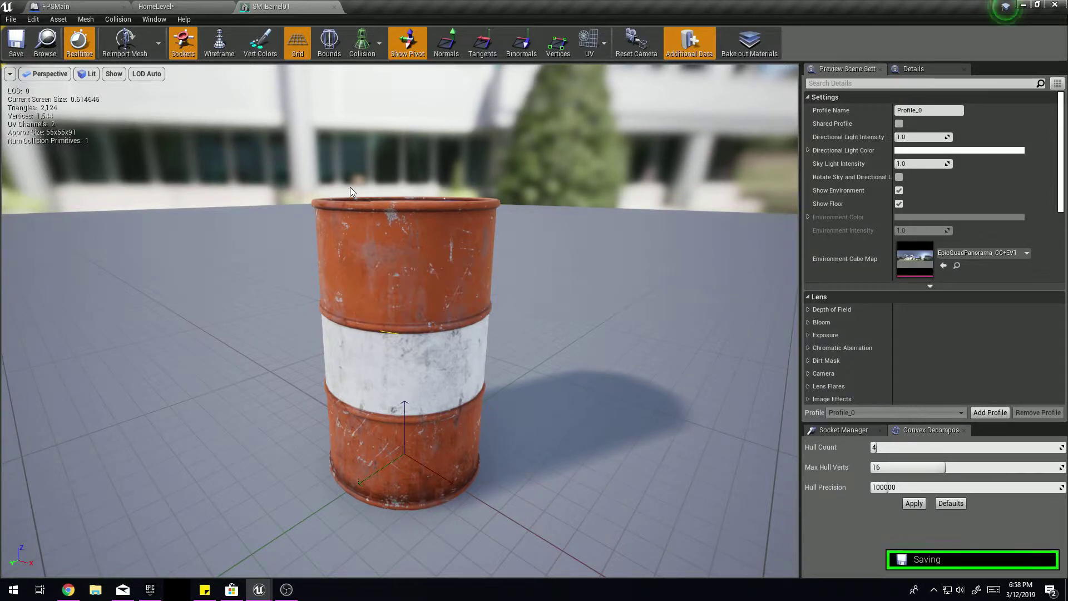
# Try to move the displayed pivot upward along its Z axis in the mesh preview.
pyautogui.moveTo(349, 187); pyautogui.dragTo(352, 234, button='right')
pyautogui.press('w')
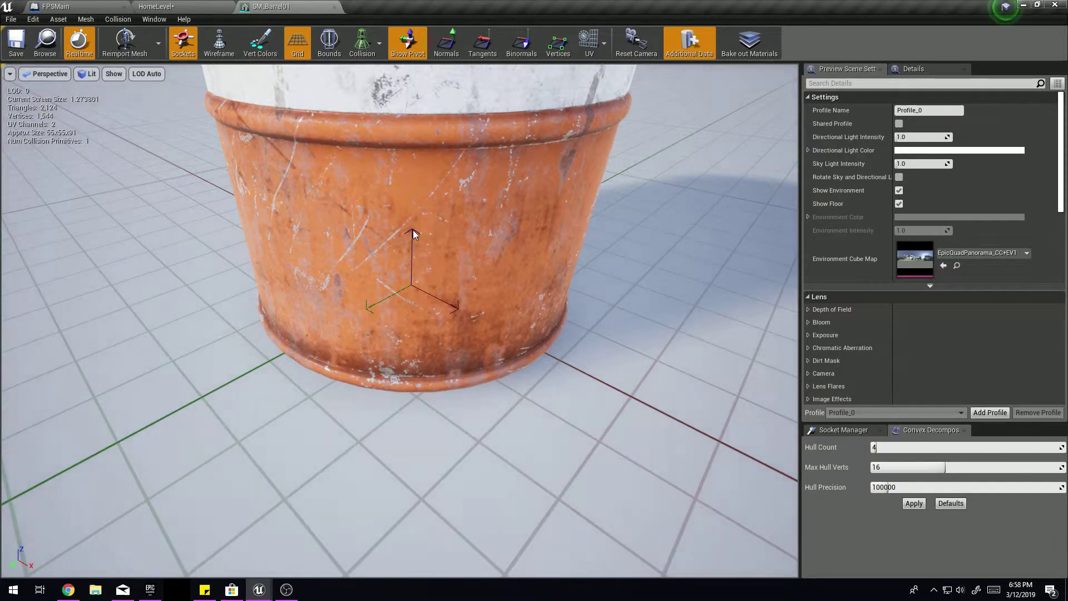
pyautogui.moveTo(414, 233); pyautogui.dragTo(413, 200)
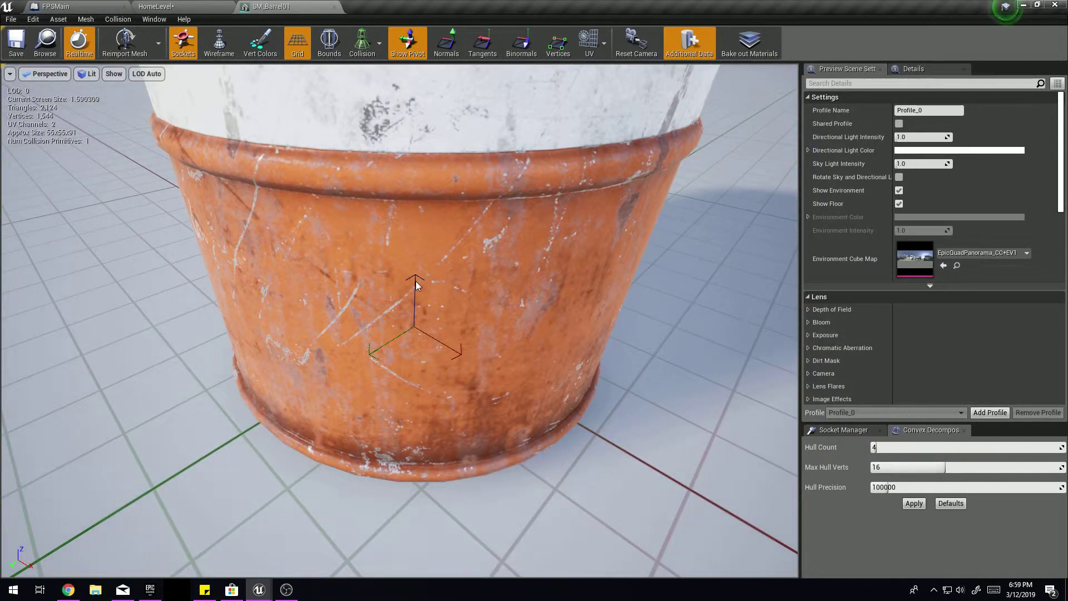
# Return to HomeLevel and place three SM_Barrel01 meshes near the existing barrel, at about X -430 Y 570, X -510 Y 610 and X -360 Y 660.
pyautogui.click(189, 7)
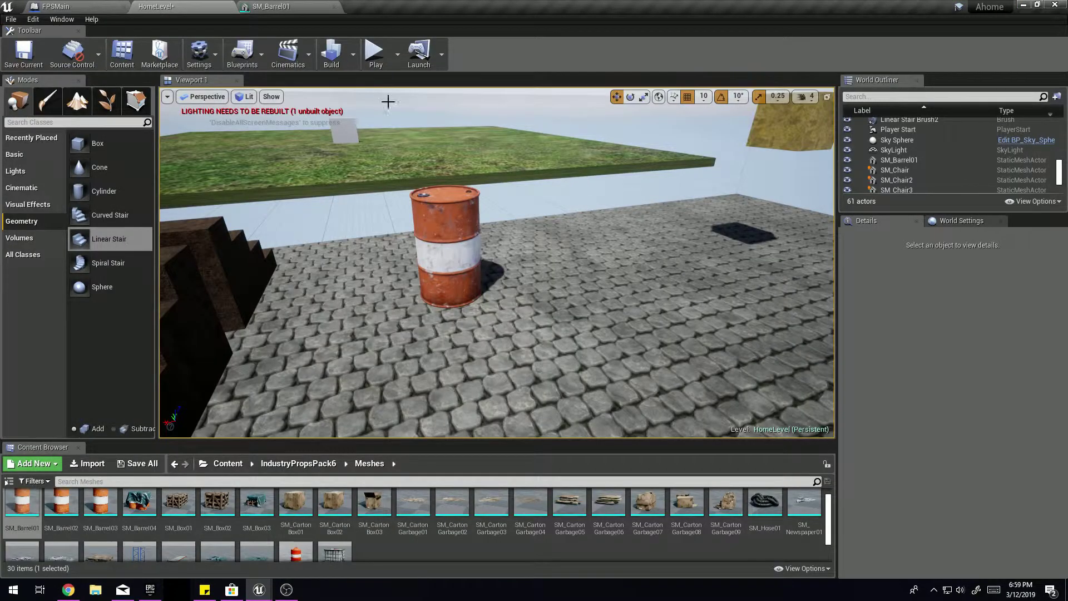
pyautogui.click(473, 224)
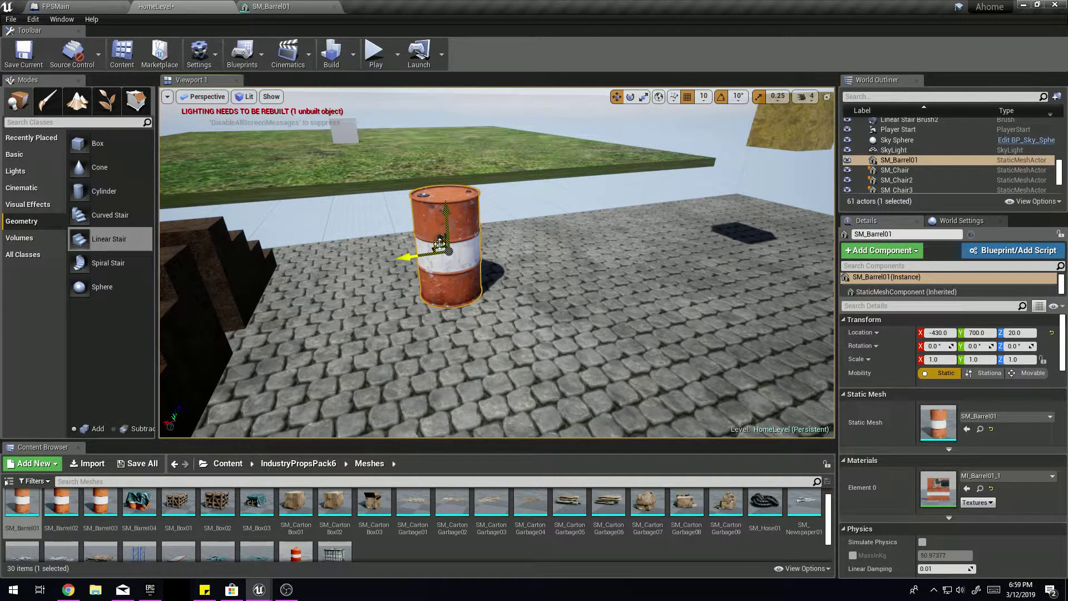
pyautogui.moveTo(22, 505); pyautogui.dragTo(503, 395)
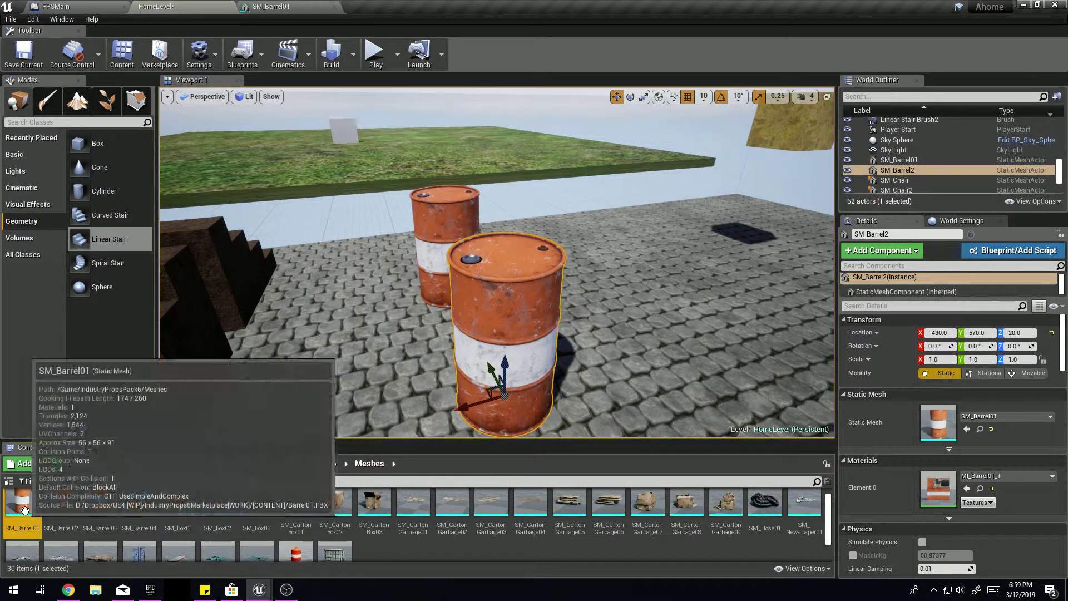
pyautogui.moveTo(25, 509); pyautogui.dragTo(578, 320)
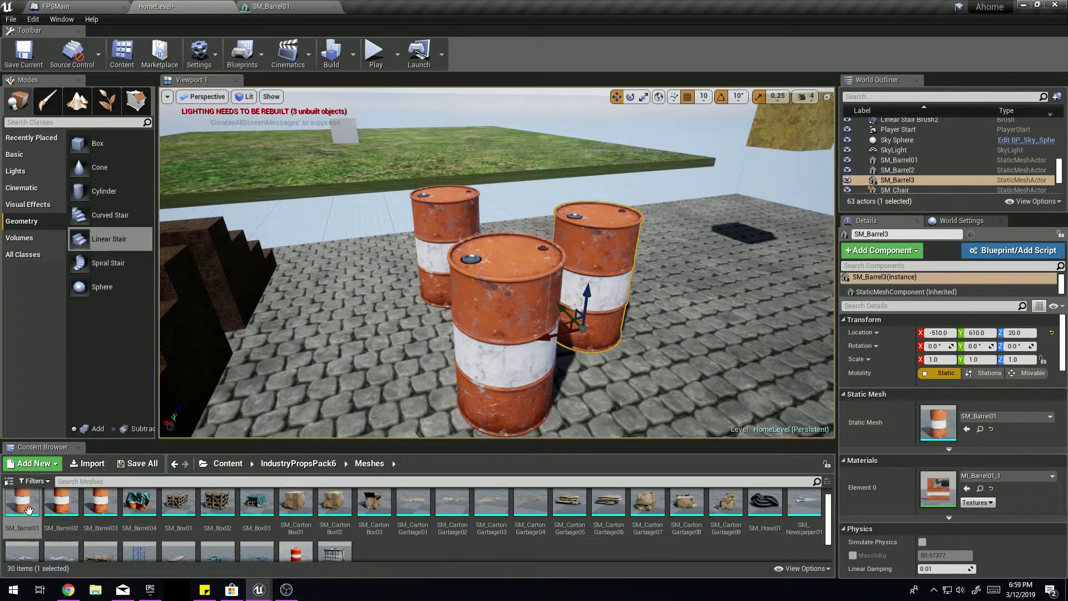
pyautogui.moveTo(28, 510); pyautogui.dragTo(370, 311)
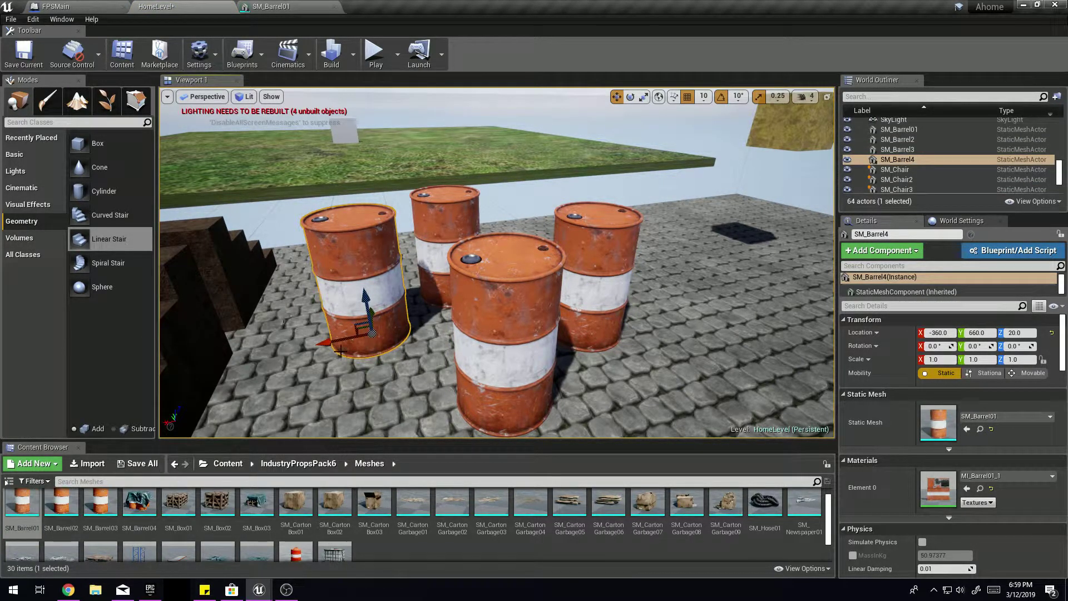
# Delete the three added barrel copies around the original SM_Barrel01.
pyautogui.click(539, 315)
pyautogui.press('Delete')
pyautogui.click(599, 255)
pyautogui.press('Delete')
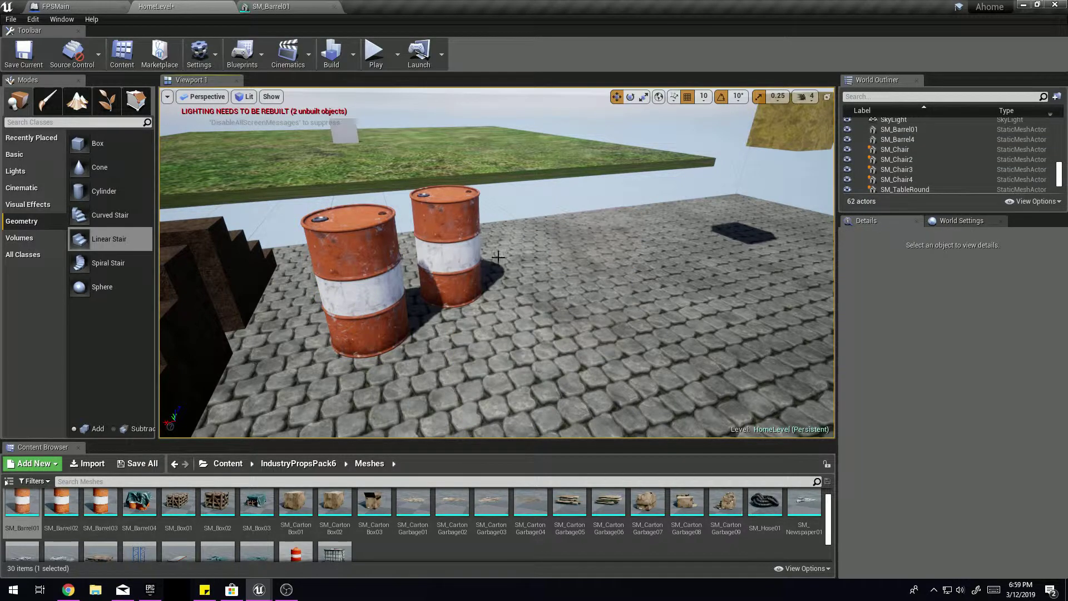
pyautogui.click(351, 257)
pyautogui.press('Delete')
# Duplicate the original barrel twice along its Y axis, placing the farthest copy at Y 560.
pyautogui.click(420, 226)
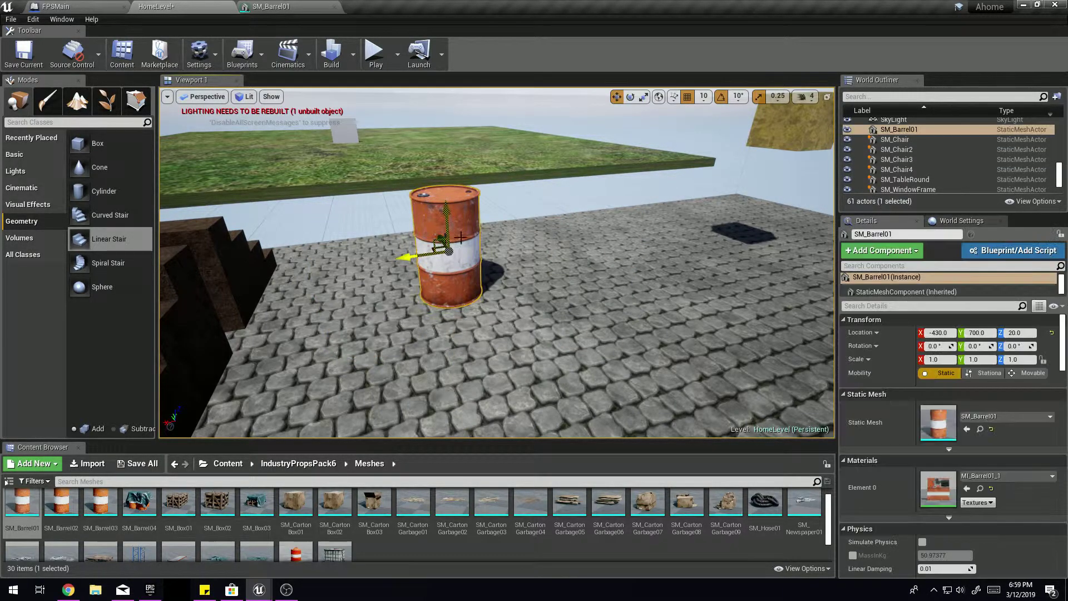
pyautogui.press('f')
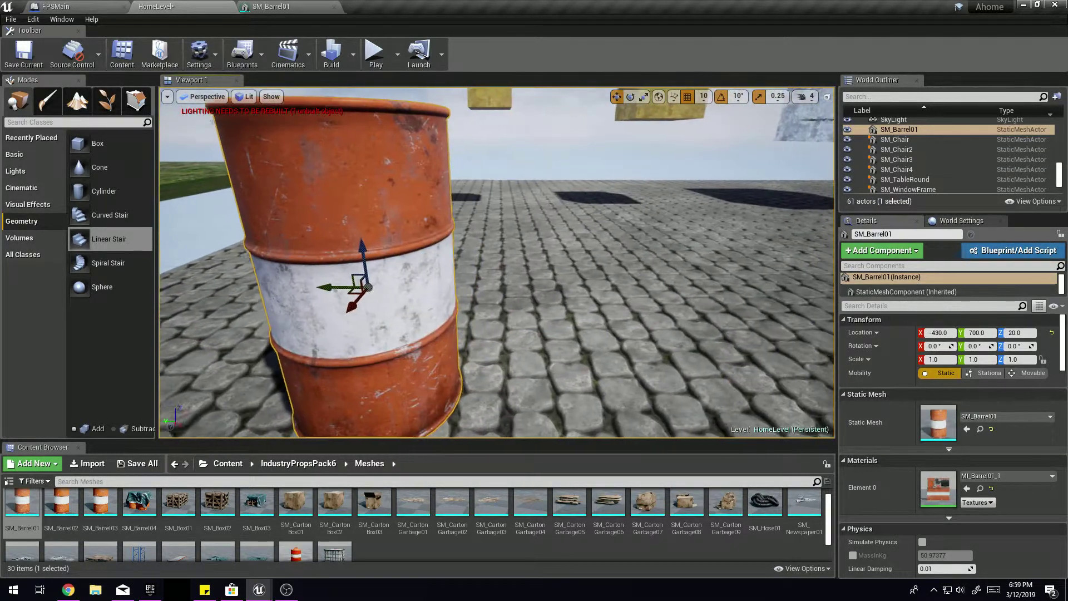
pyautogui.moveTo(331, 291)
pyautogui.mouseDown(button='right')
pyautogui.moveTo(330, 269)
pyautogui.moveTo(337, 314)
pyautogui.moveTo(330, 300)
pyautogui.mouseUp(button='right')
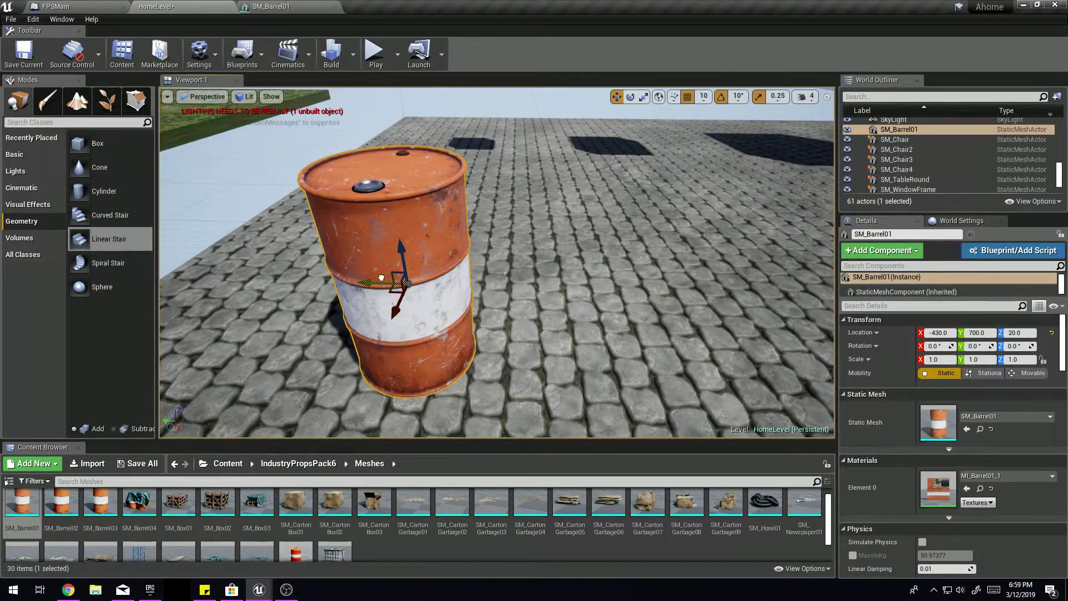
pyautogui.keyDown('alt'); pyautogui.moveTo(352, 289); pyautogui.dragTo(715, 290); pyautogui.keyUp('alt')
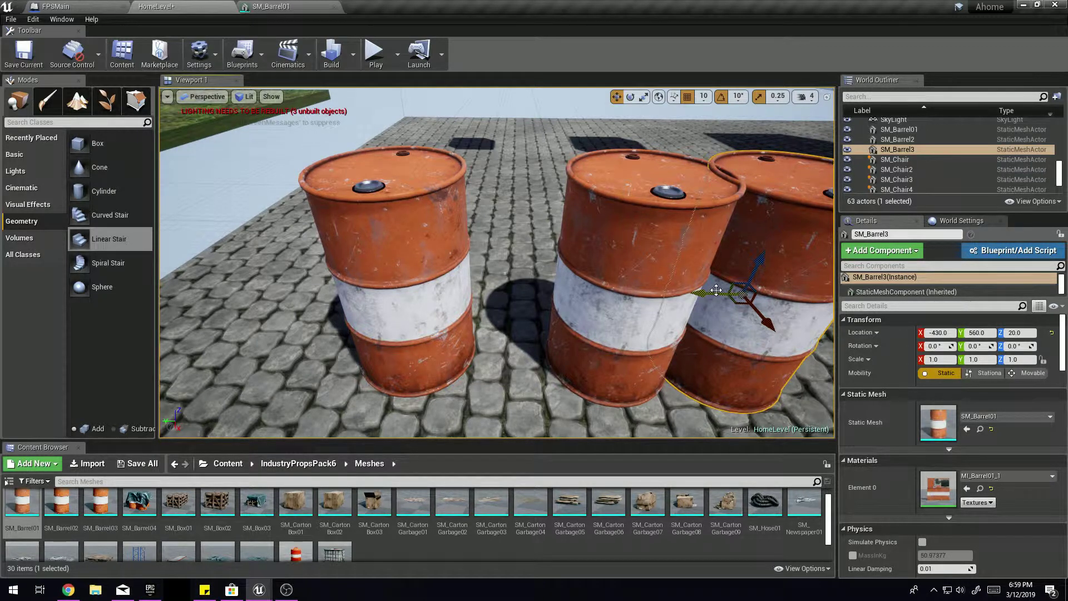
# Delete both duplicated barrels, keeping only the original one.
pyautogui.press('Delete')
pyautogui.click(627, 253)
pyautogui.press('Delete')
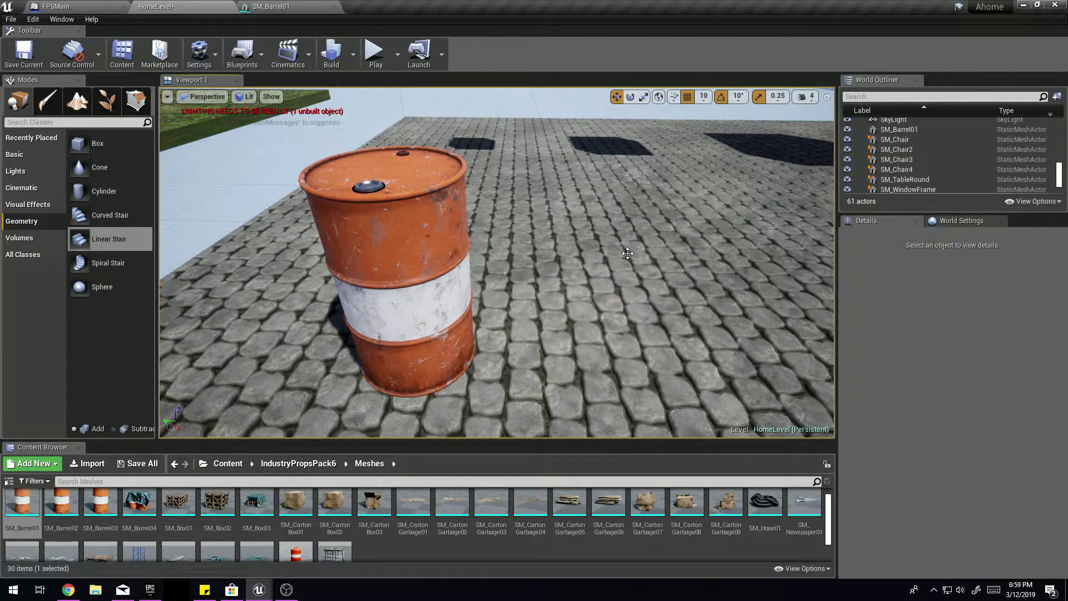
# Compare the pivot shown in the SM_Barrel01 mesh editor with the pivot of the placed barrel in HomeLevel.
pyautogui.press('s')
pyautogui.moveTo(468, 202); pyautogui.dragTo(387, 203, button='right')
pyautogui.click(287, 7)
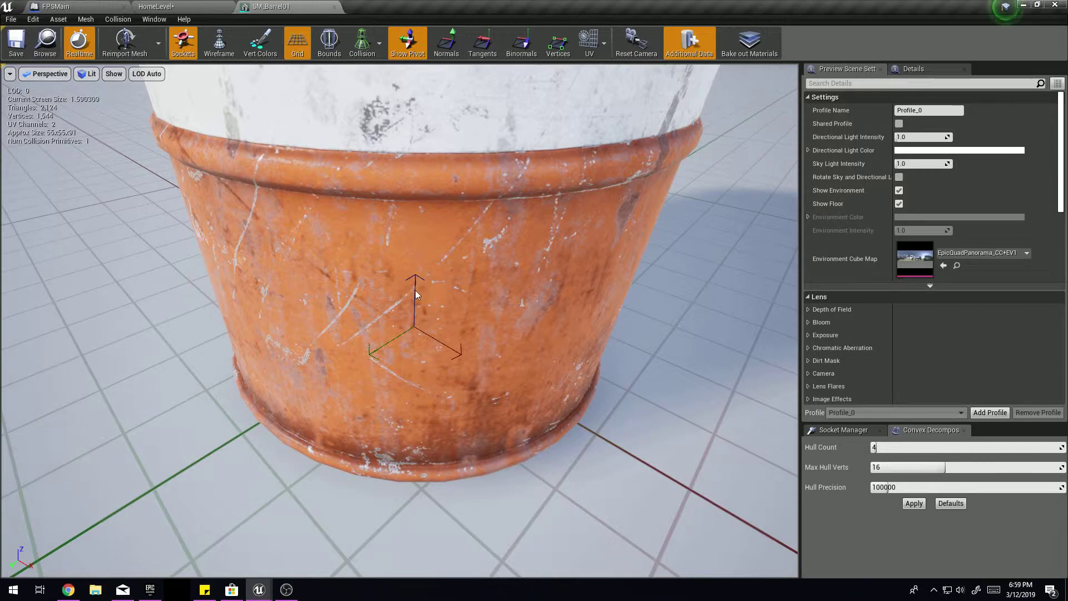
pyautogui.click(168, 4)
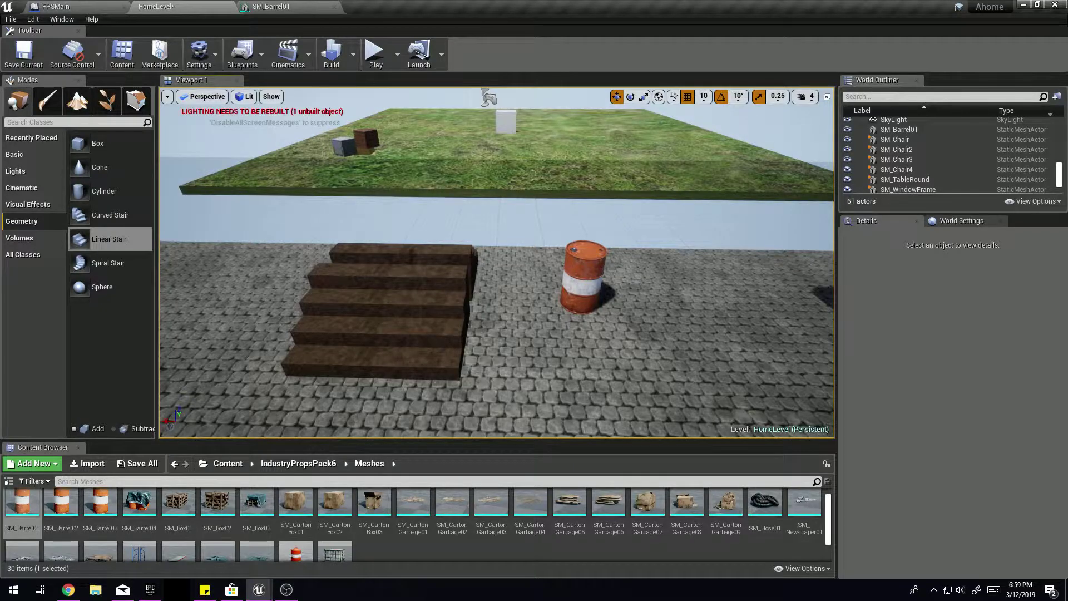
pyautogui.click(582, 286)
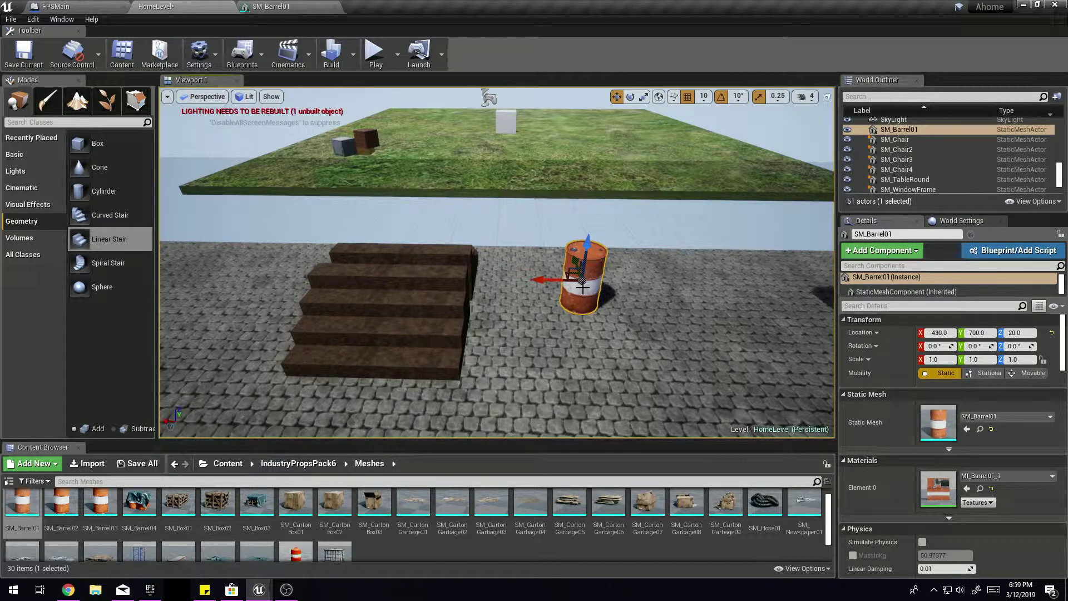
# Select the Linear Stair Brush and move its pivot from the lowest step to the top step's rear corner.
pyautogui.moveTo(544, 256); pyautogui.dragTo(603, 292, button='right')
pyautogui.click(543, 255)
pyautogui.moveTo(543, 272); pyautogui.dragTo(728, 289, button='right')
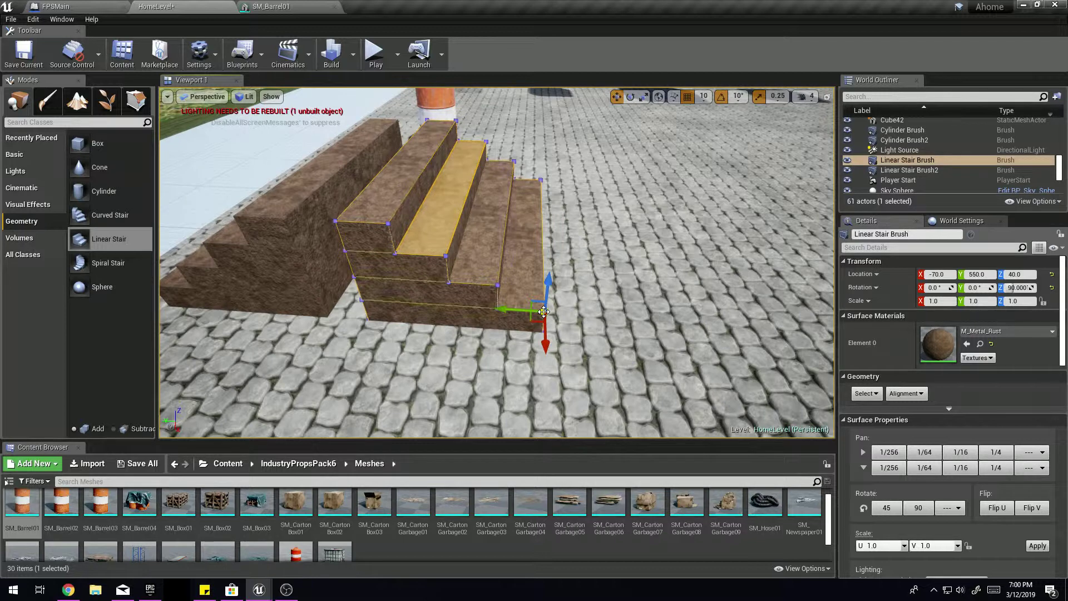
pyautogui.moveTo(543, 311)
pyautogui.mouseDown(button='middle')
pyautogui.moveTo(492, 310)
pyautogui.moveTo(362, 255)
pyautogui.moveTo(369, 225)
pyautogui.moveTo(352, 226)
pyautogui.mouseUp(button='middle')
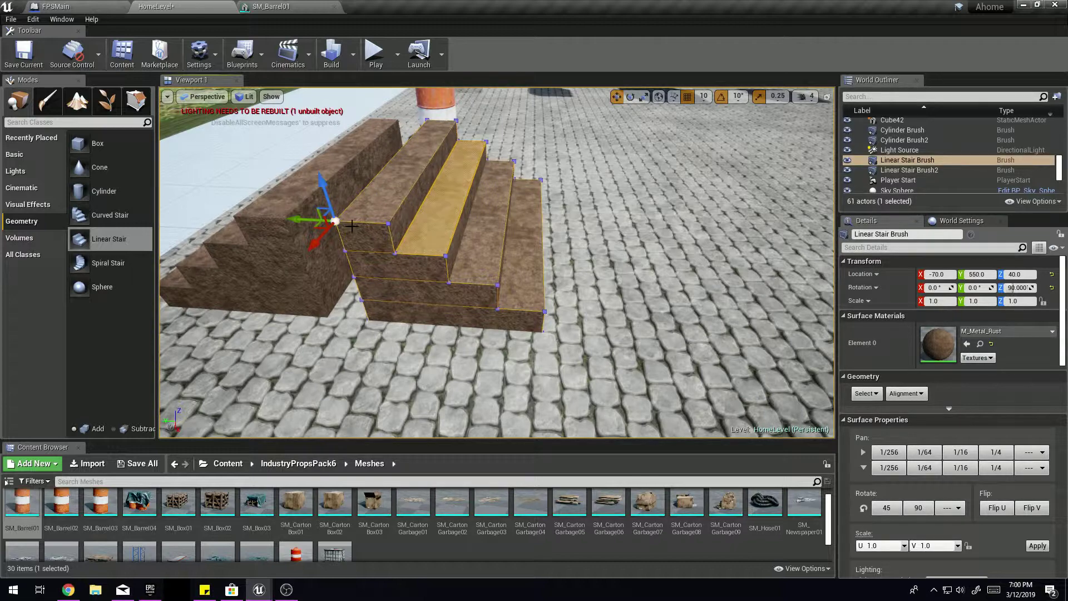
pyautogui.press('a')
pyautogui.moveTo(436, 218); pyautogui.dragTo(436, 184, button='right')
pyautogui.press('w')
pyautogui.press('a')
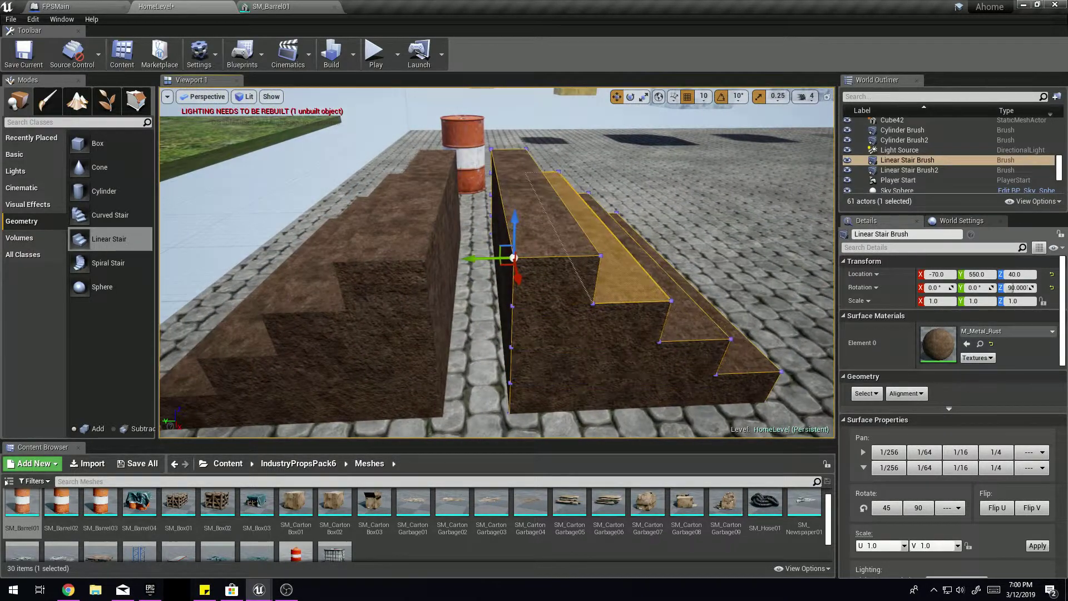
# Reselect the Linear Stair Brush and snap its pivot to the top step's corner vertex facing the other staircase.
pyautogui.click(443, 259)
pyautogui.click(522, 261)
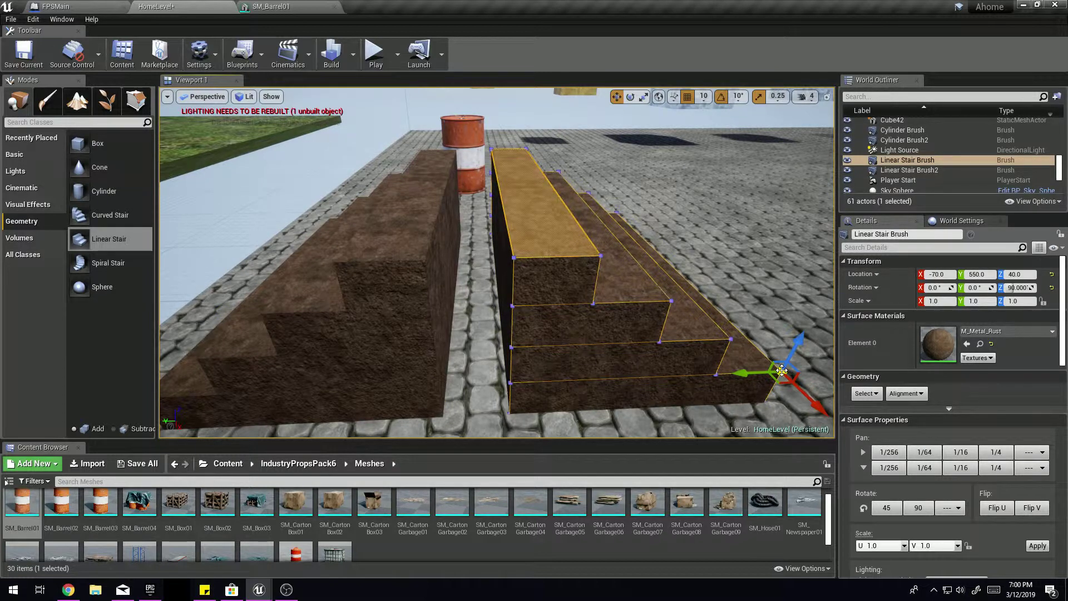
pyautogui.moveTo(762, 370); pyautogui.dragTo(525, 267, button='middle')
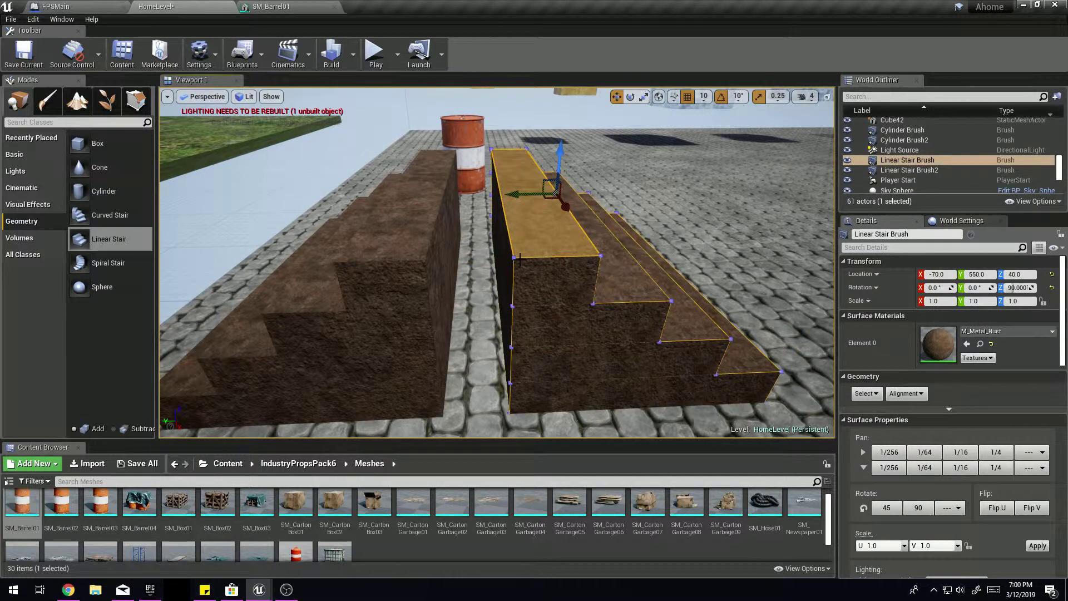
pyautogui.click(517, 258)
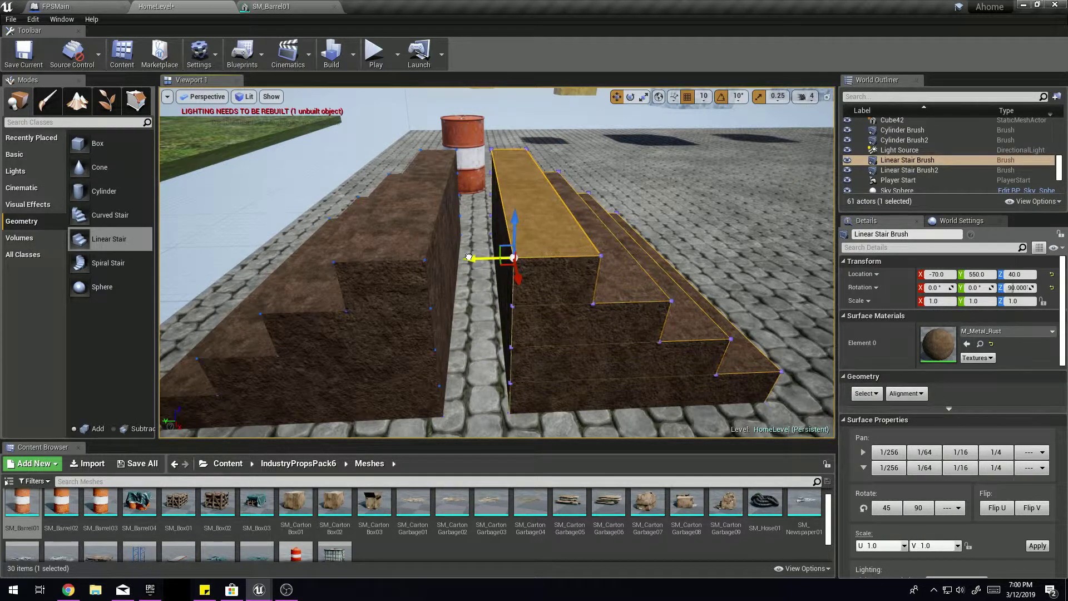
# Move the Linear Stair Brush along its Y axis into the neighbouring staircase, to Y 610.
pyautogui.moveTo(469, 257)
pyautogui.mouseDown()
pyautogui.moveTo(273, 262)
pyautogui.moveTo(294, 262)
pyautogui.mouseUp()
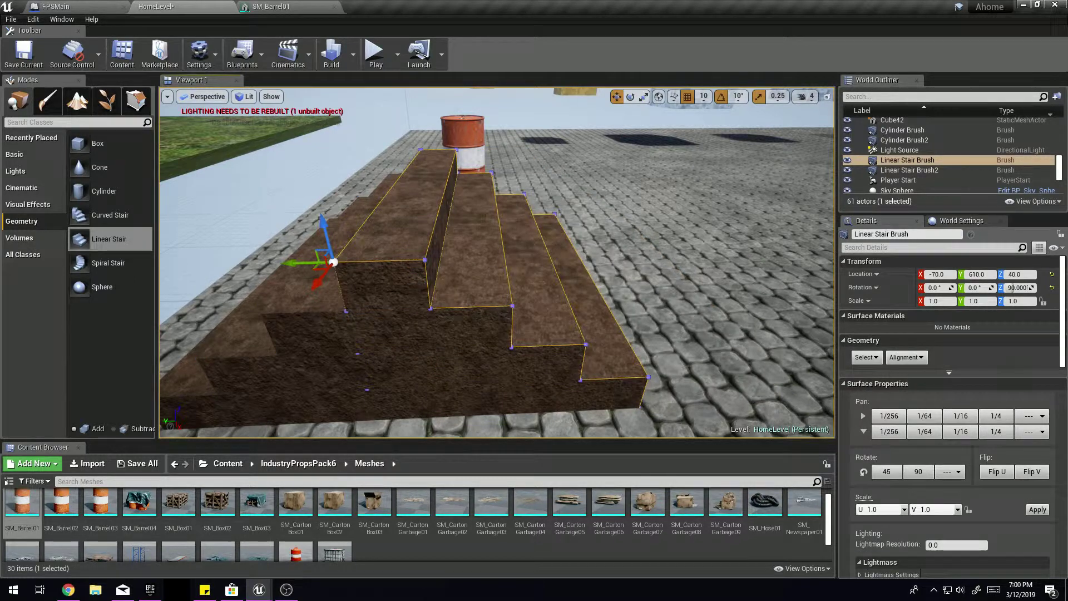
pyautogui.moveTo(542, 187); pyautogui.dragTo(534, 162, button='right')
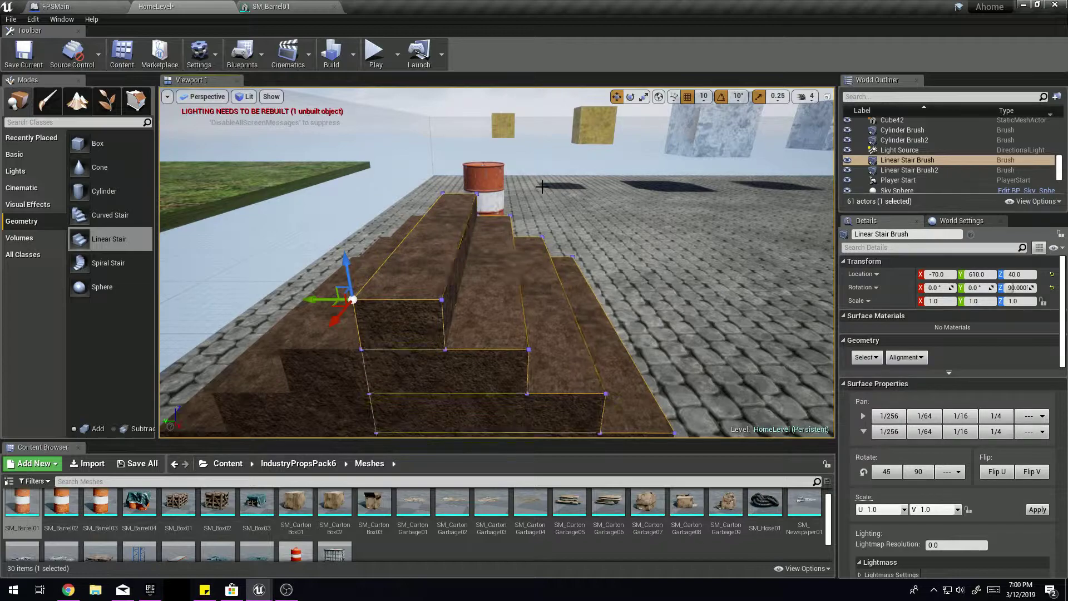
pyautogui.moveTo(542, 187); pyautogui.dragTo(337, 187, button='right')
pyautogui.press('w')
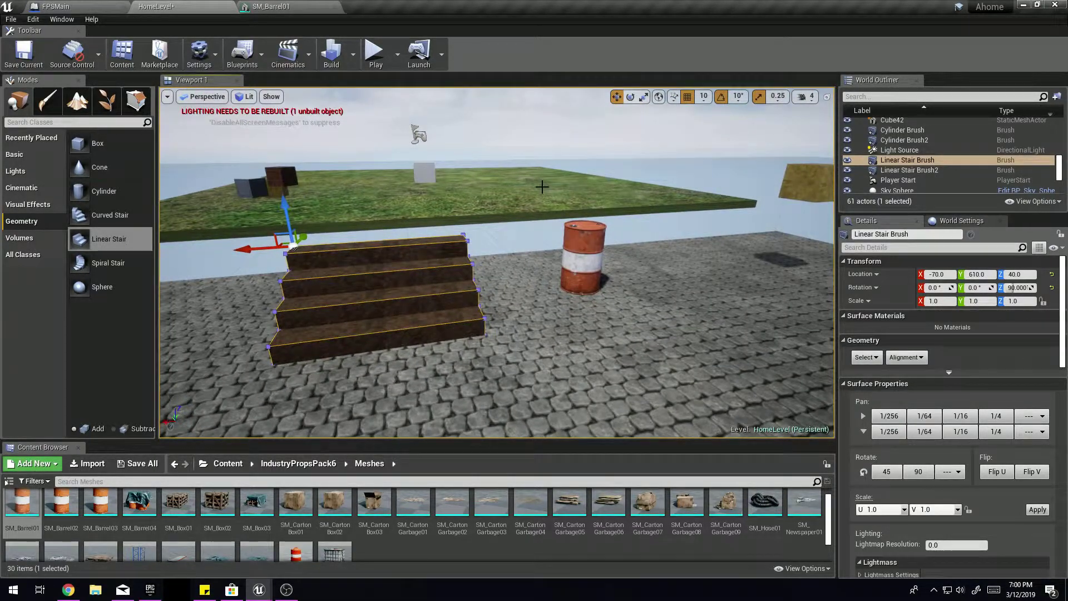